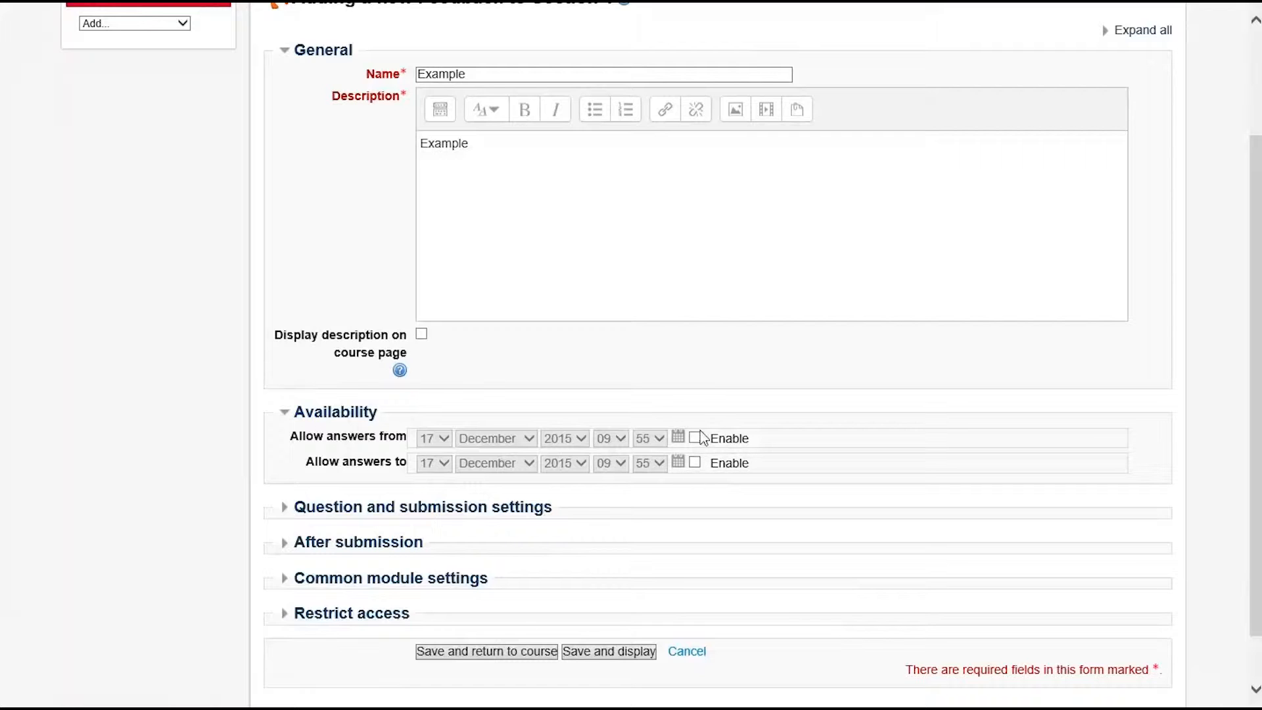
- Toggle the Allow answers to date on and off again in the Availability settings
left_click(695, 463)
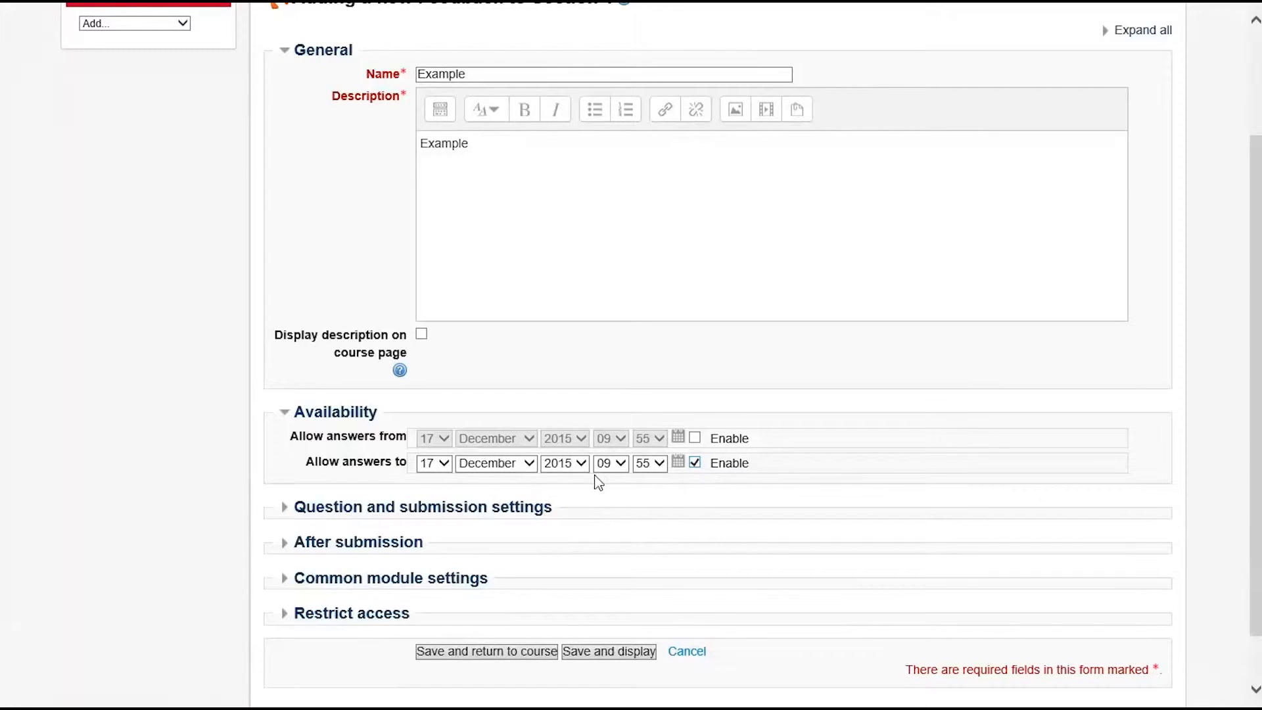
left_click(696, 464)
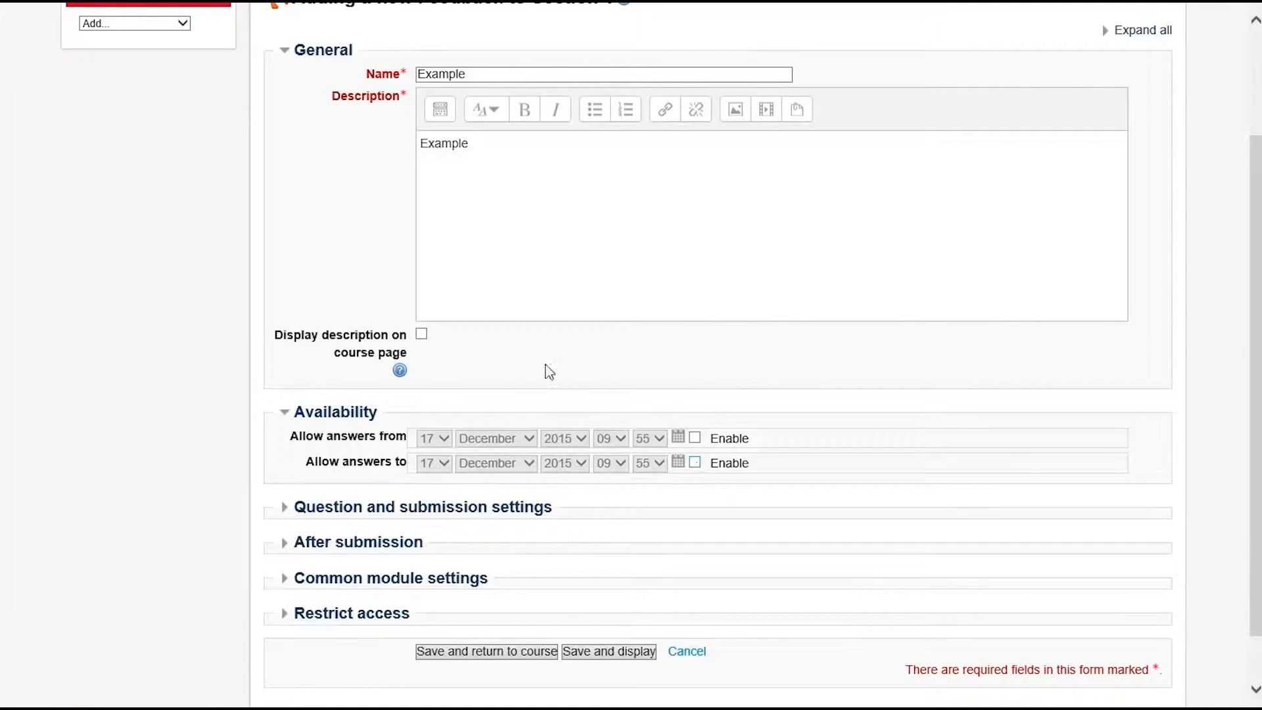
left_click(339, 413)
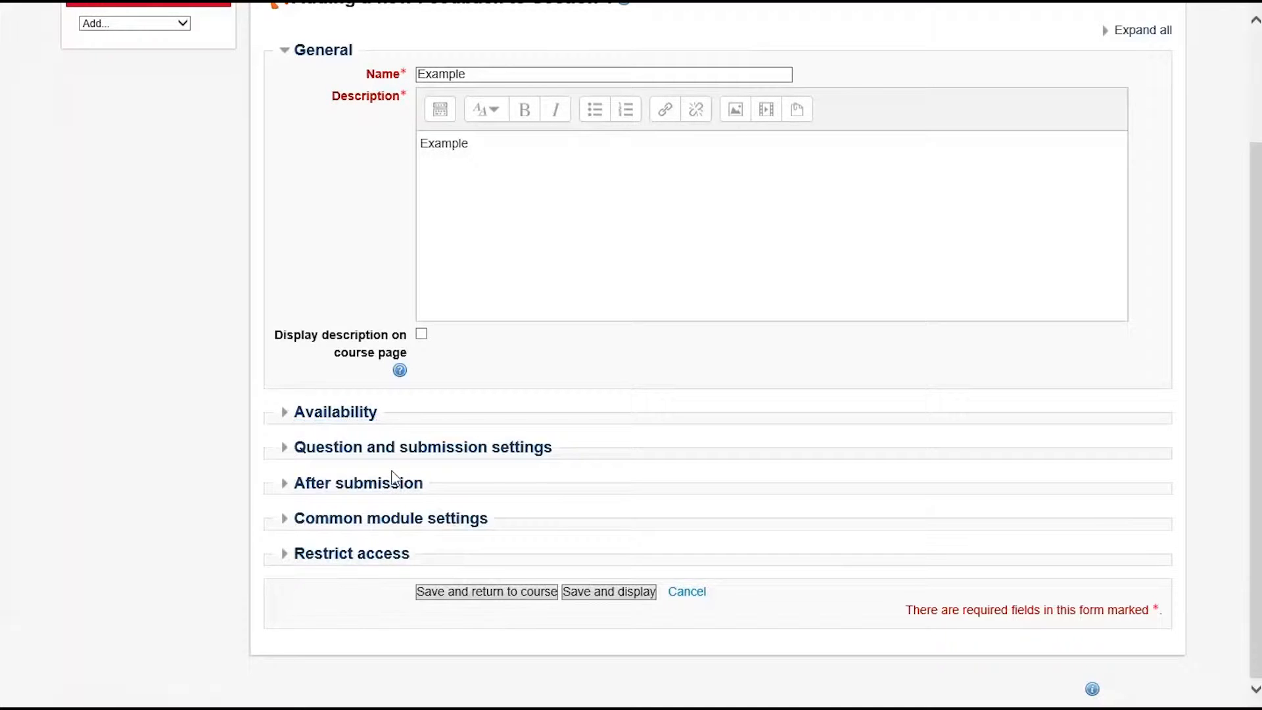
- Review the choices for recording user names and allowing multiple submissions in the question and submission settings
left_click(499, 451)
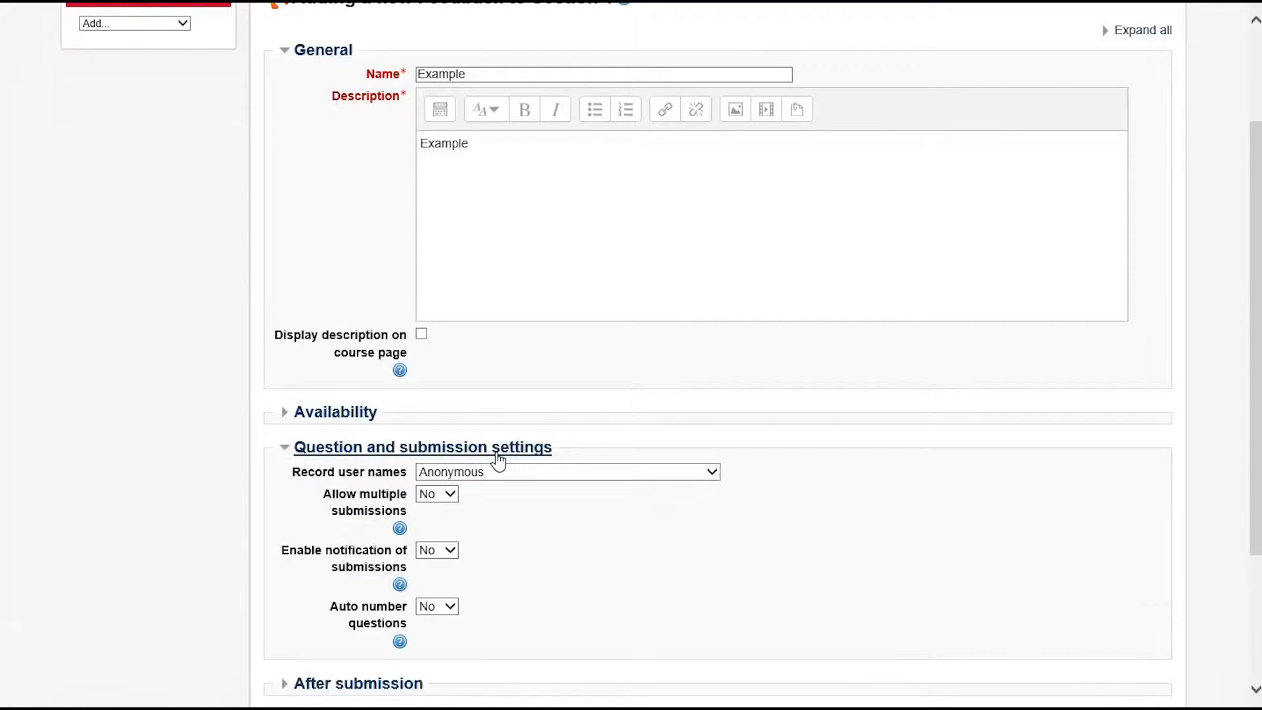
left_click(503, 473)
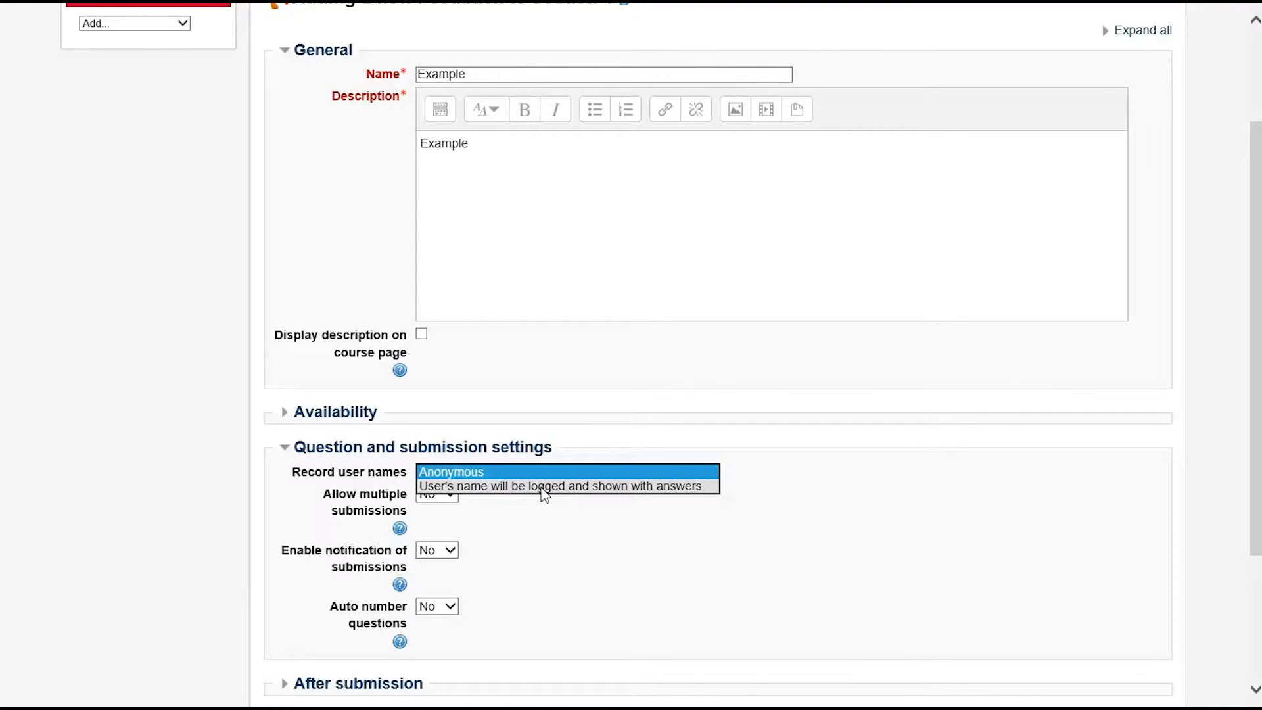
left_click(470, 474)
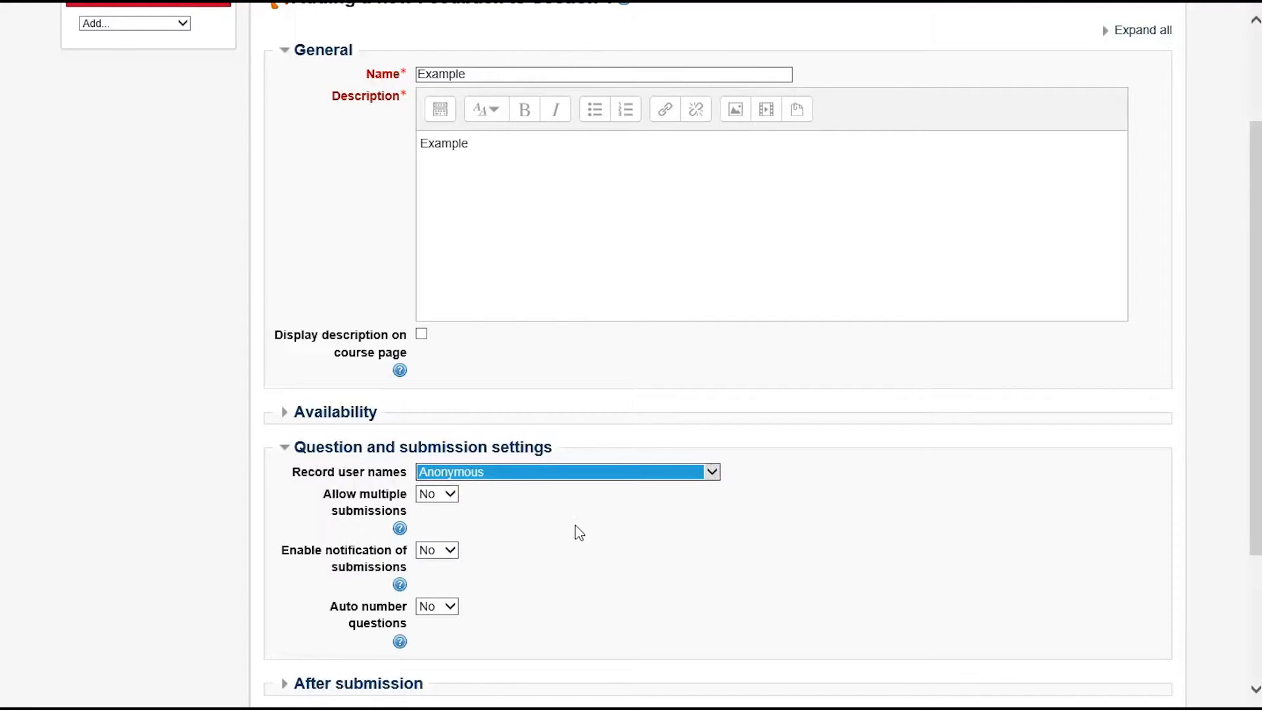
left_click(575, 527)
left_click(445, 505)
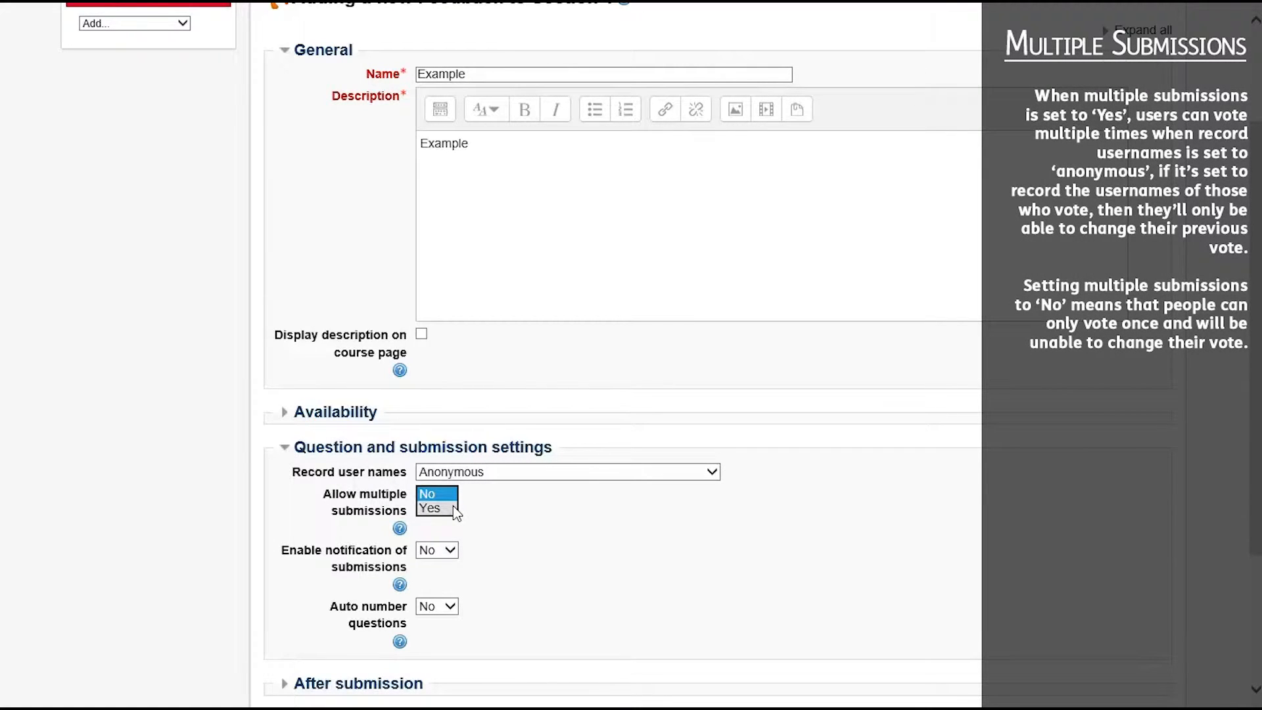
left_click(443, 498)
left_click(437, 501)
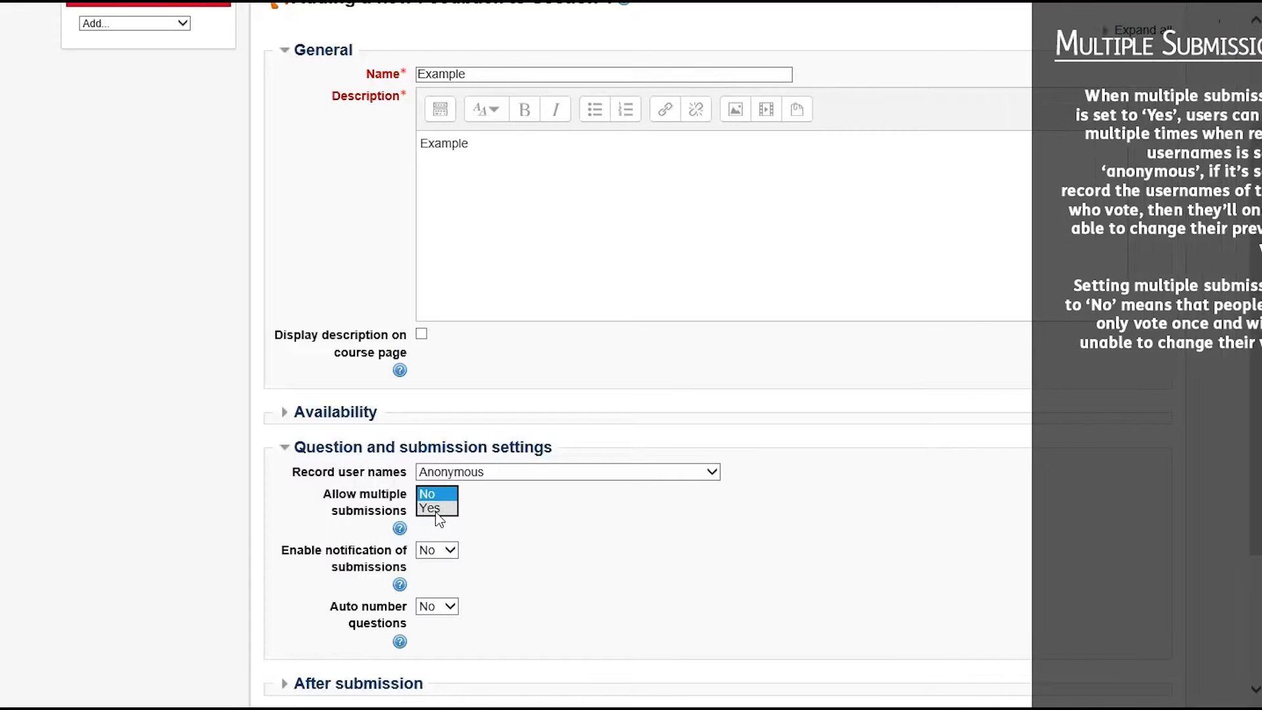
left_click(510, 509)
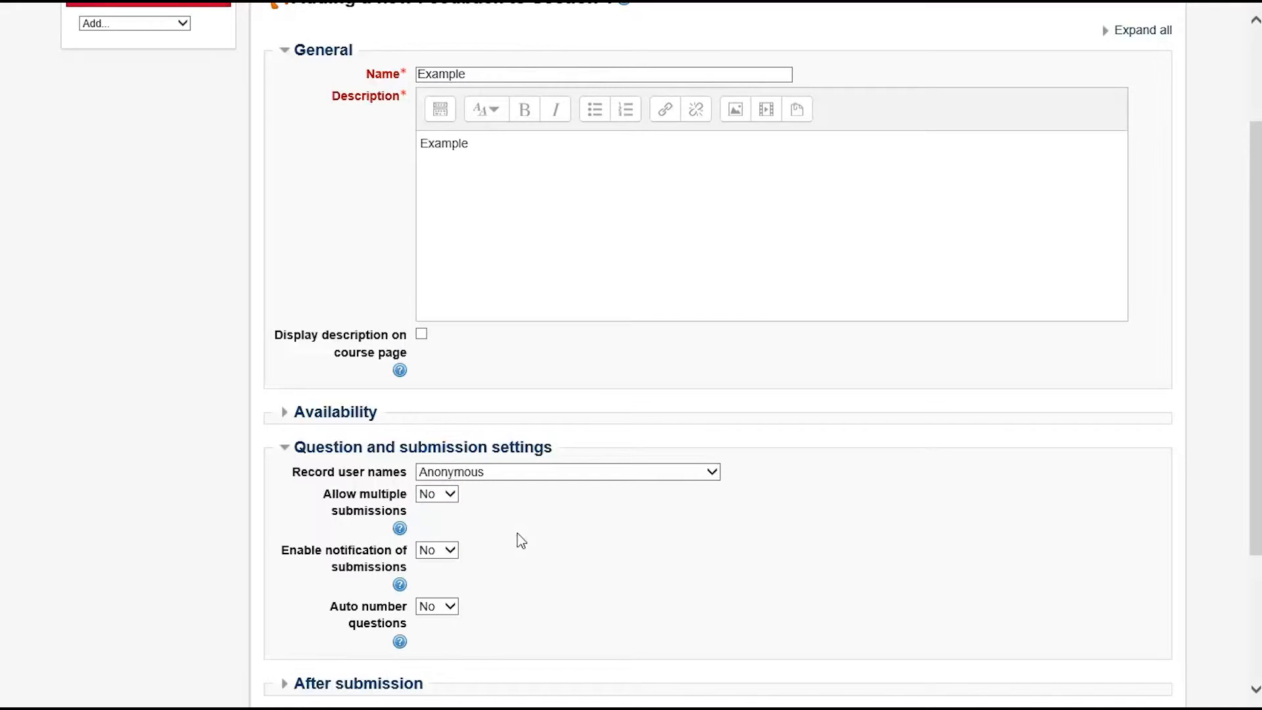
- Review the choices for submission notifications and automatic question numbering, and collapse the question and submission settings
left_click(439, 554)
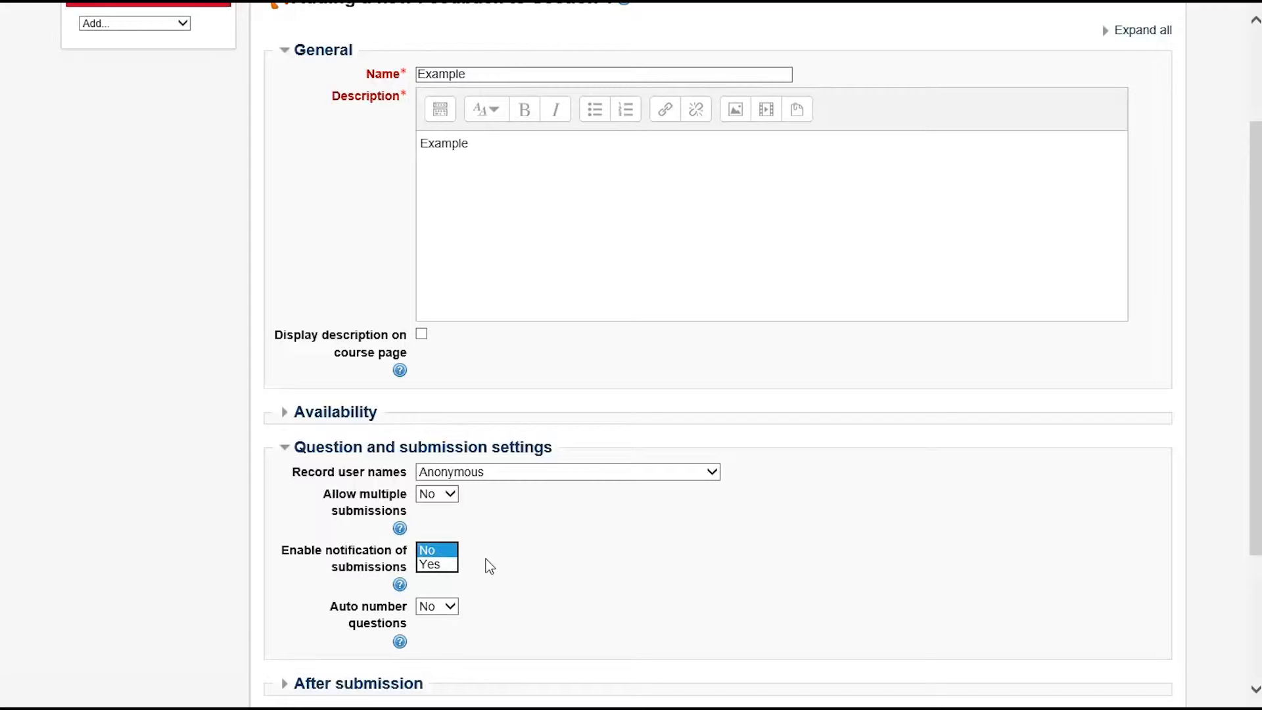
left_click(506, 558)
left_click(458, 611)
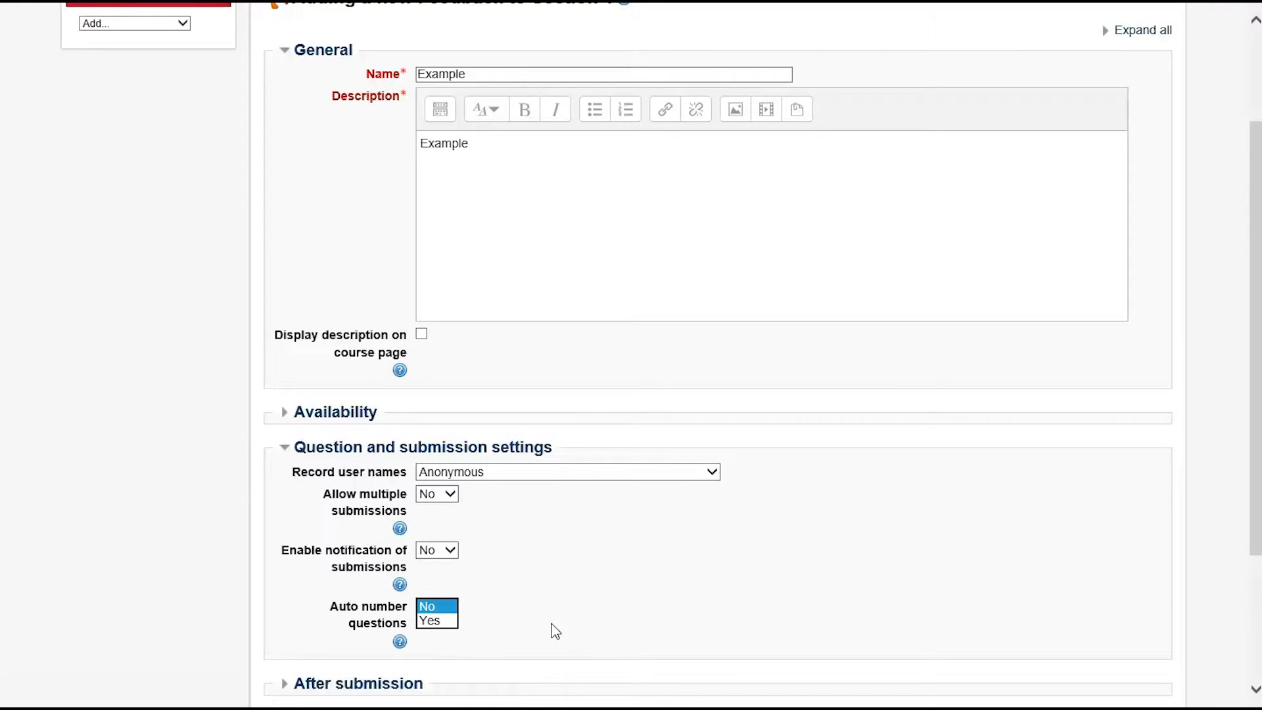
left_click(522, 575)
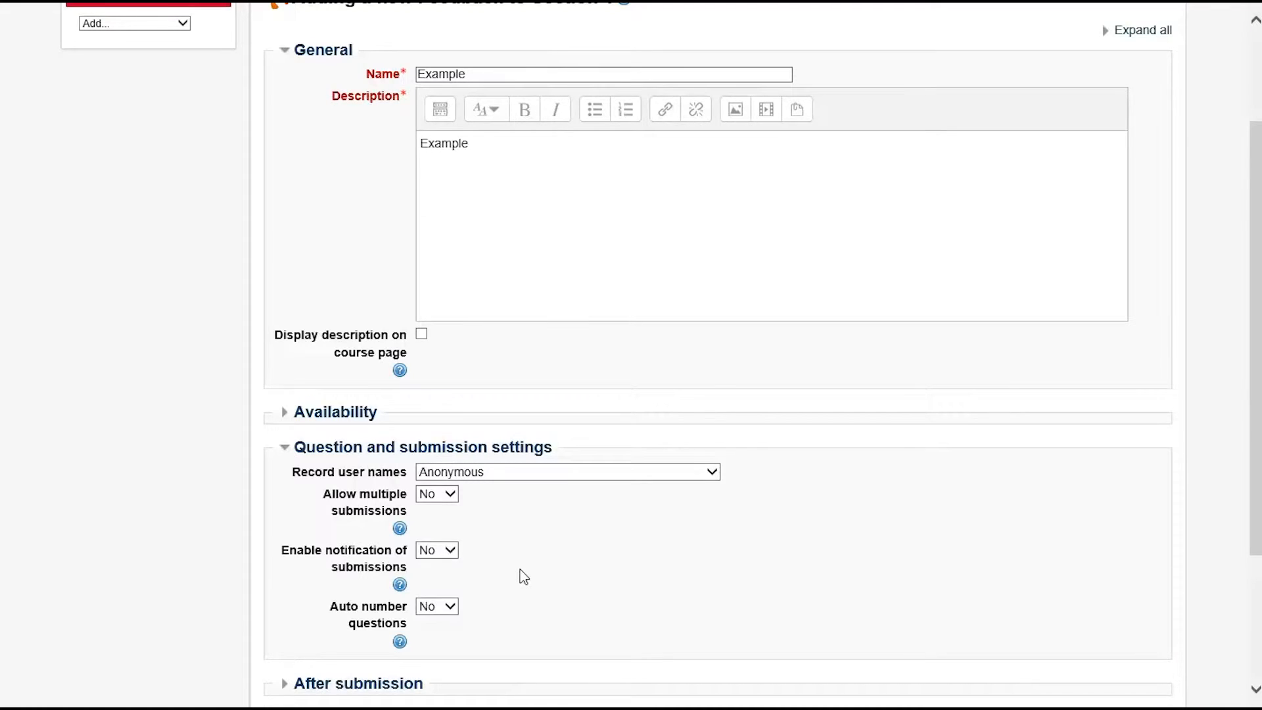
scroll(521, 574, "down", 3)
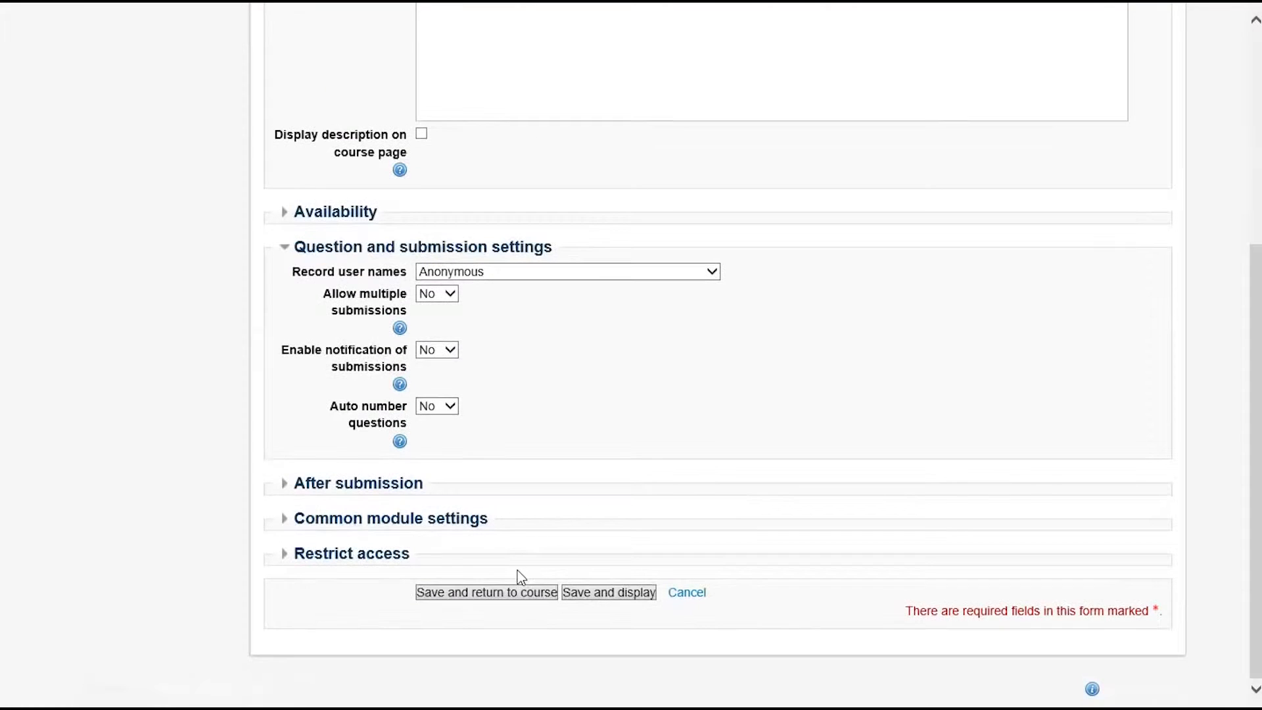
left_click(363, 247)
- In the After submission settings, check the analysis page choices and set the completion message to "Thanks for completing!"
left_click(363, 484)
scroll(402, 449, "down", 3)
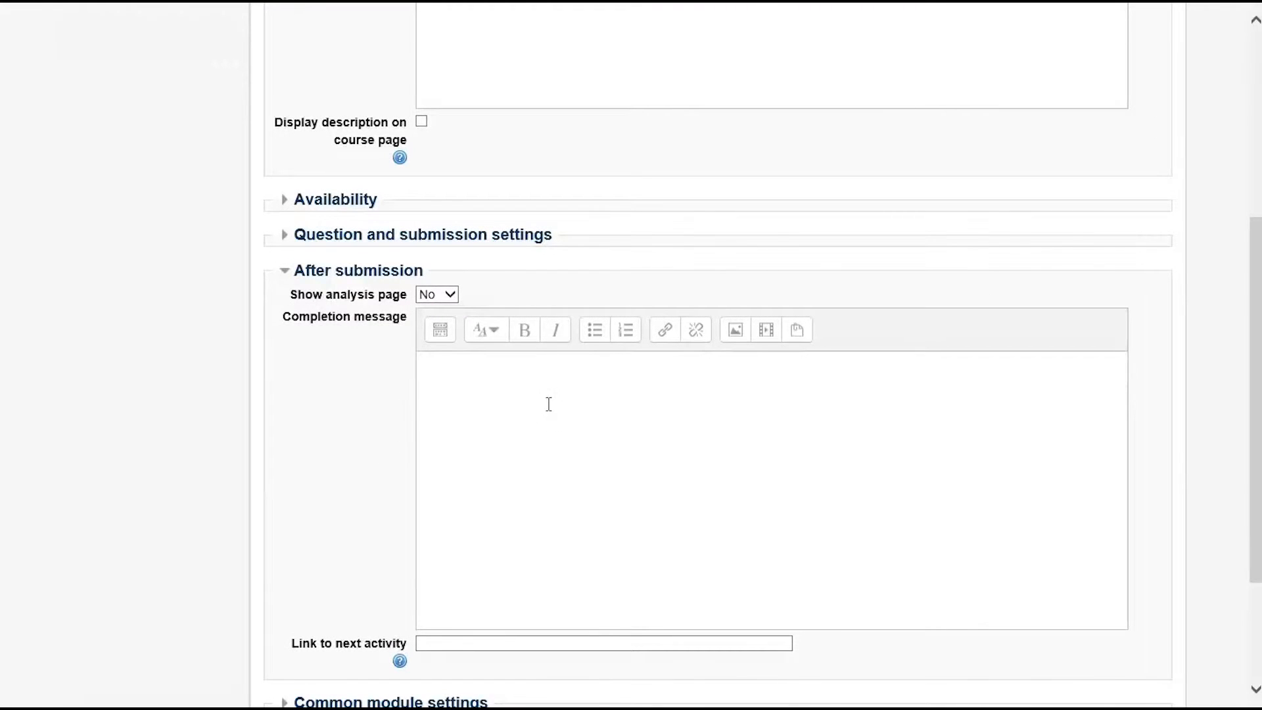
scroll(549, 405, "down", 2)
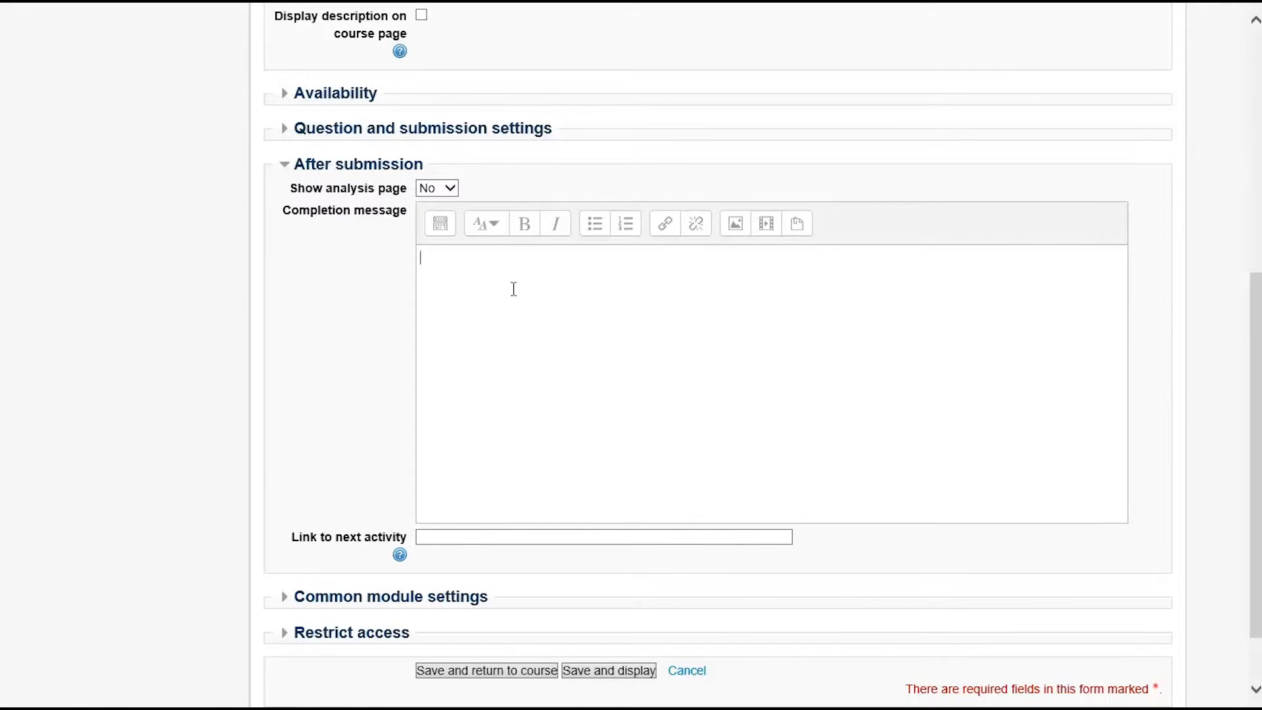
left_click(443, 190)
left_click(443, 189)
left_click(467, 190)
type("Thanjks for completing!")
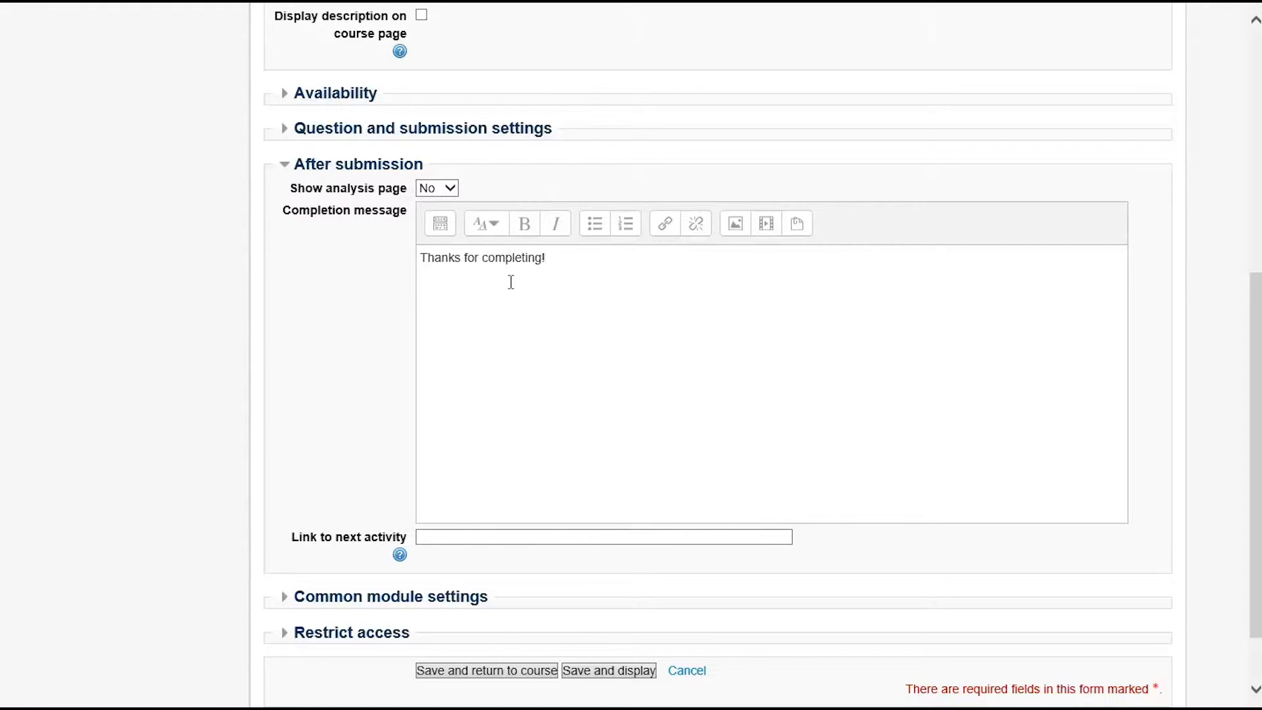
left_click(547, 536)
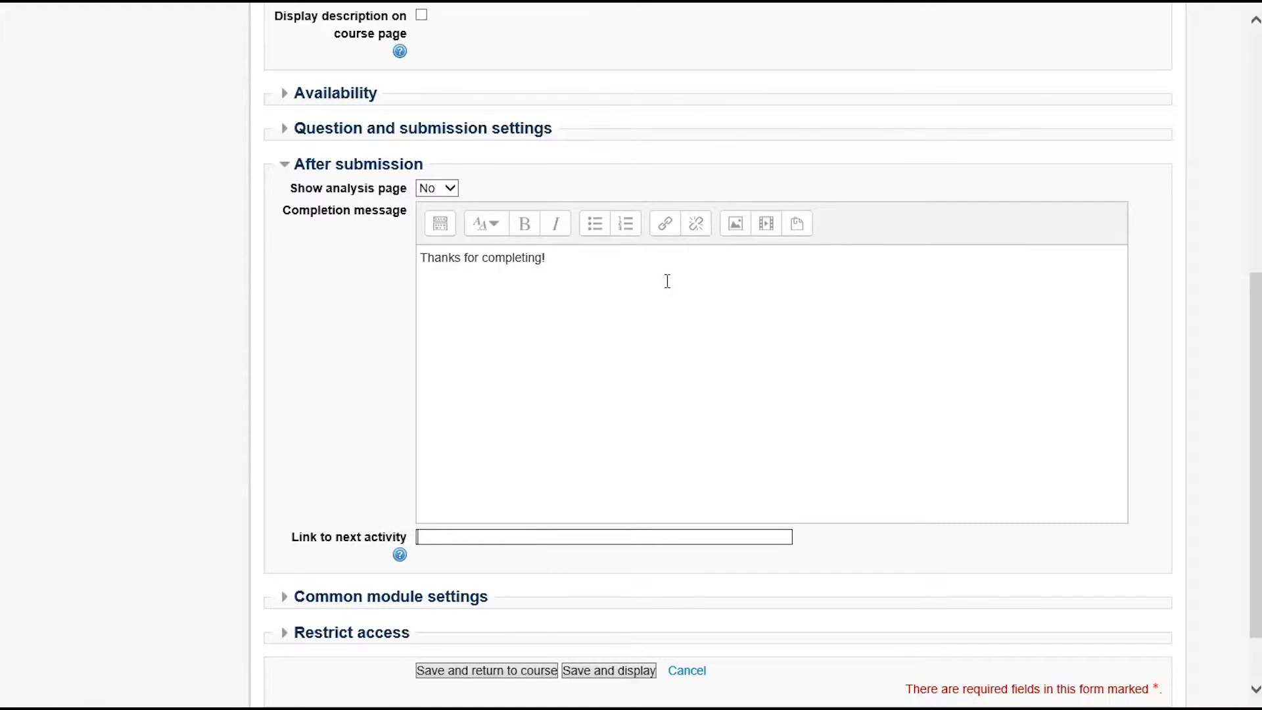
- Collapse the After submission settings and save the feedback activity, returning to the course
scroll(738, 400, "down", 2)
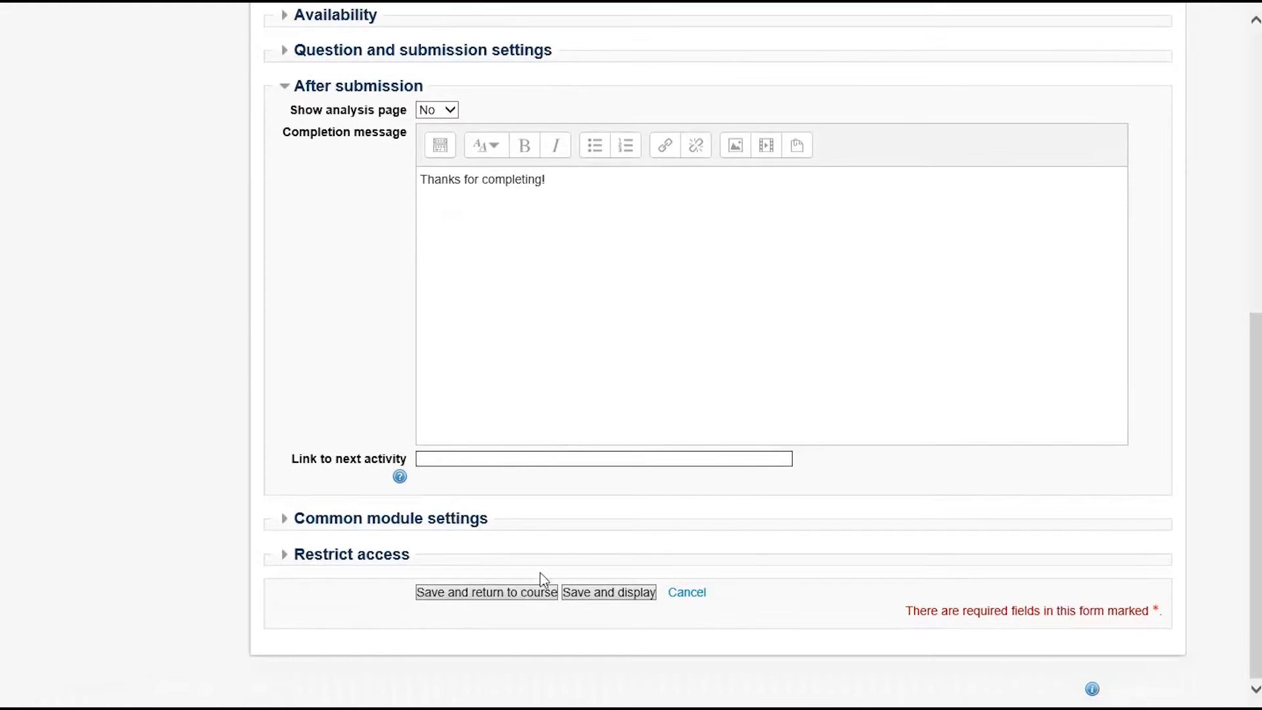
left_click(355, 90)
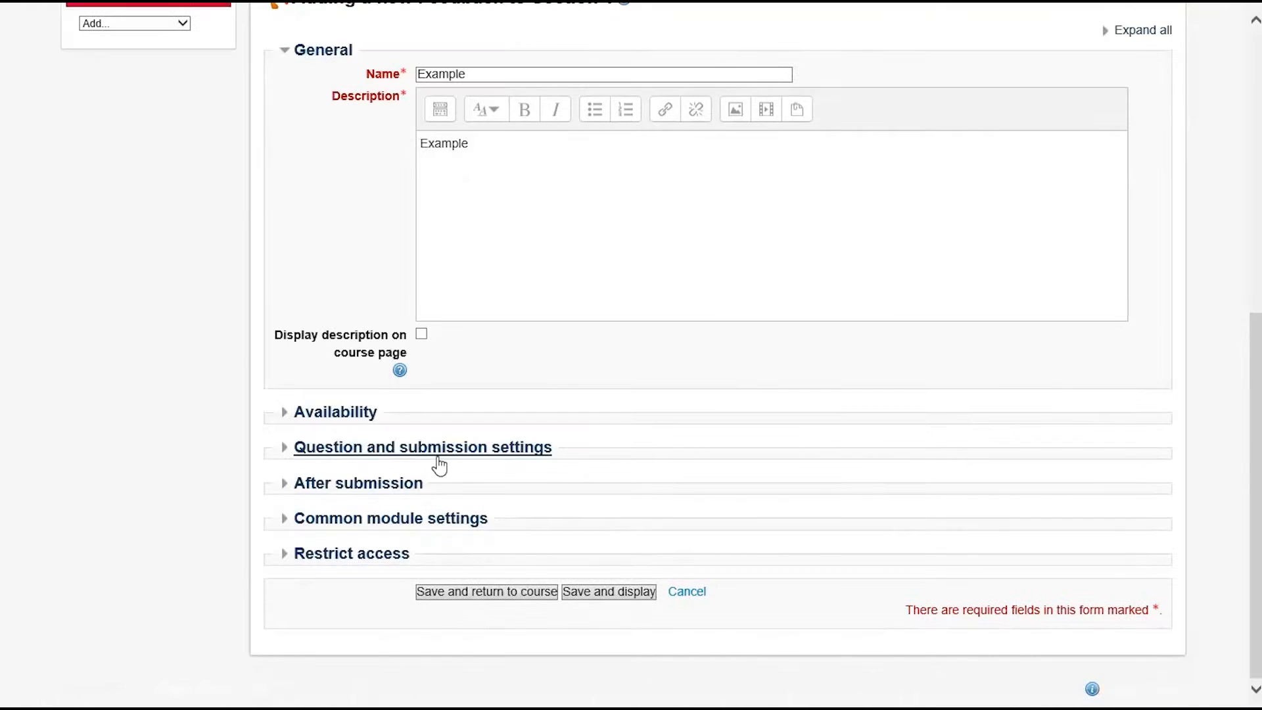
left_click(486, 592)
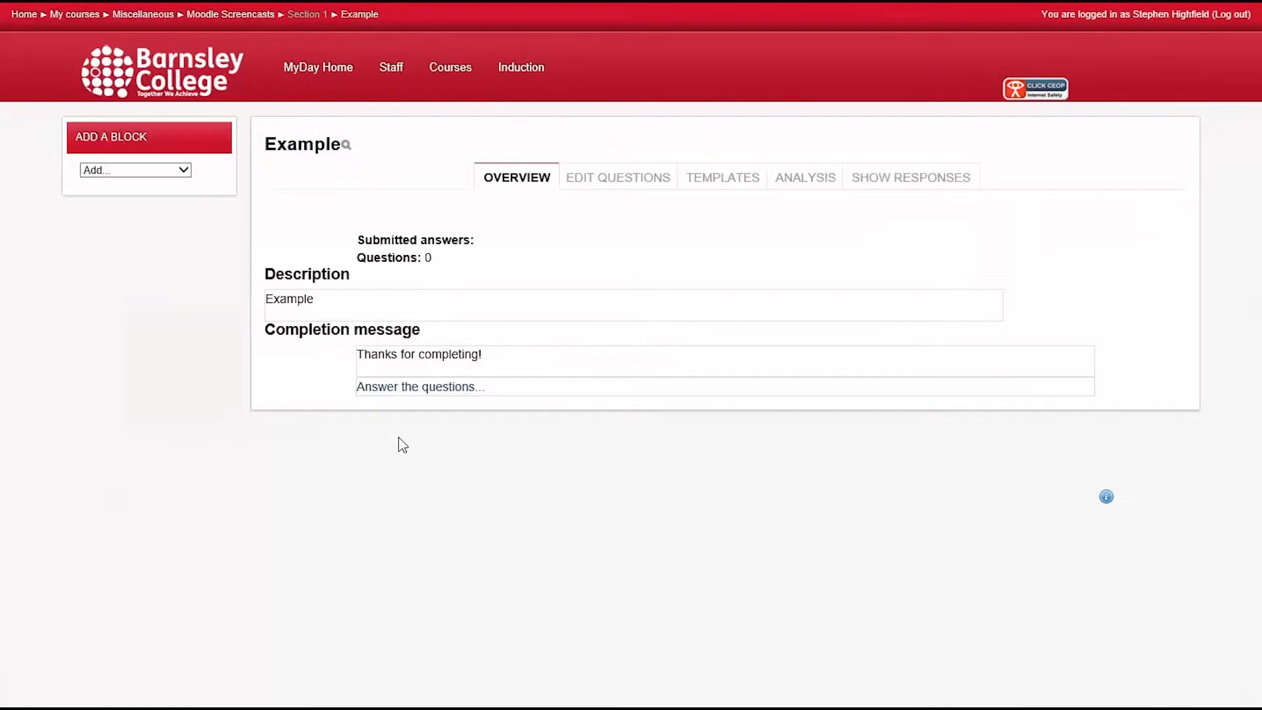
- Open the activity's question editor and add a new Multiple choice question
left_click(626, 187)
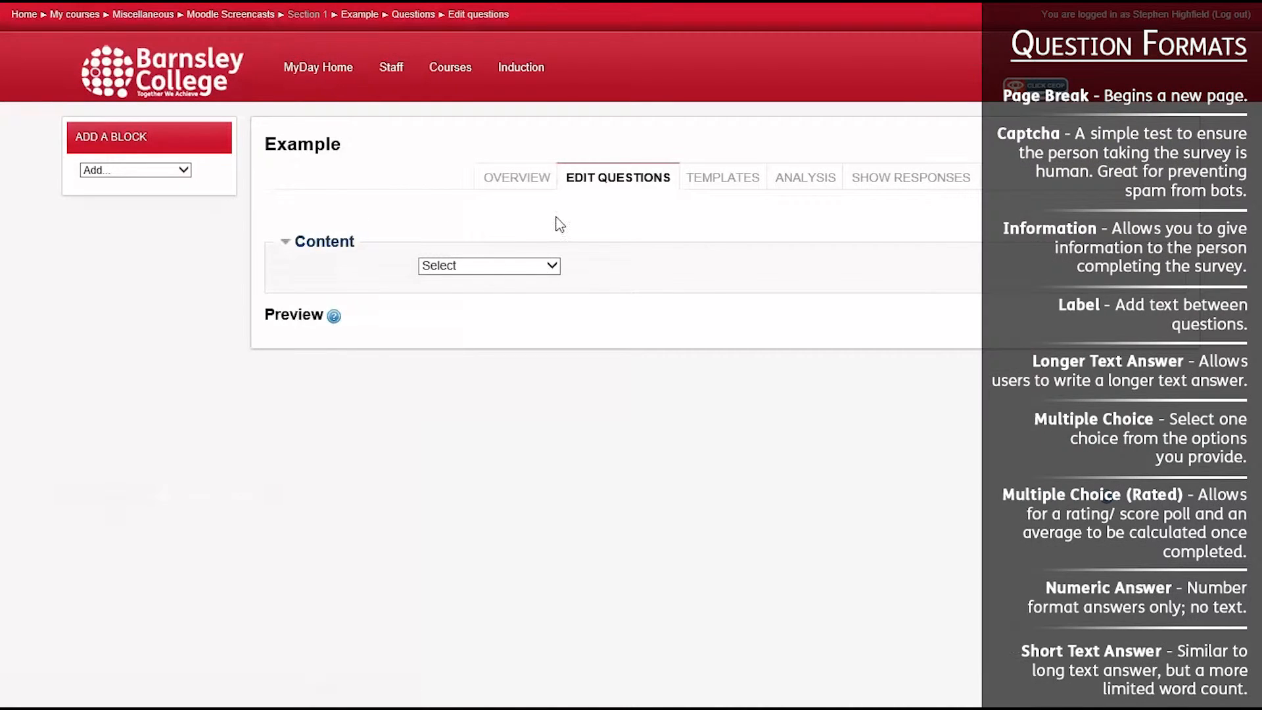
left_click(519, 270)
left_click(648, 257)
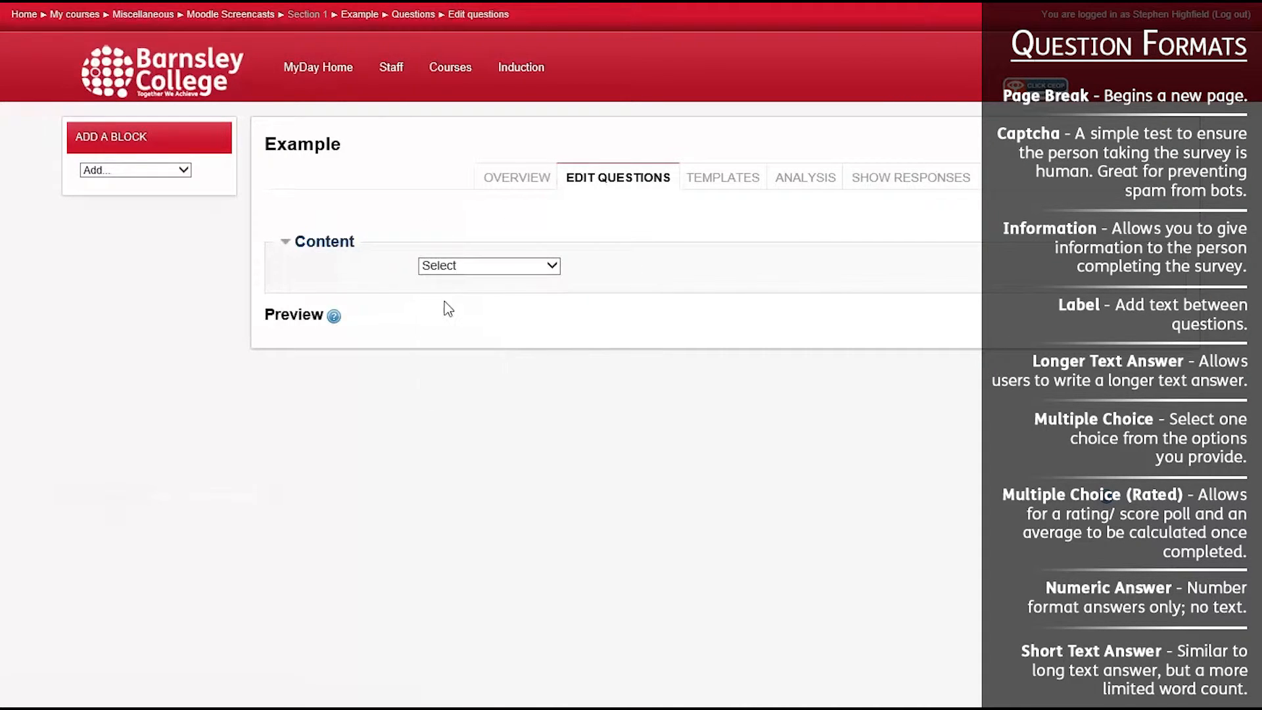
left_click(503, 267)
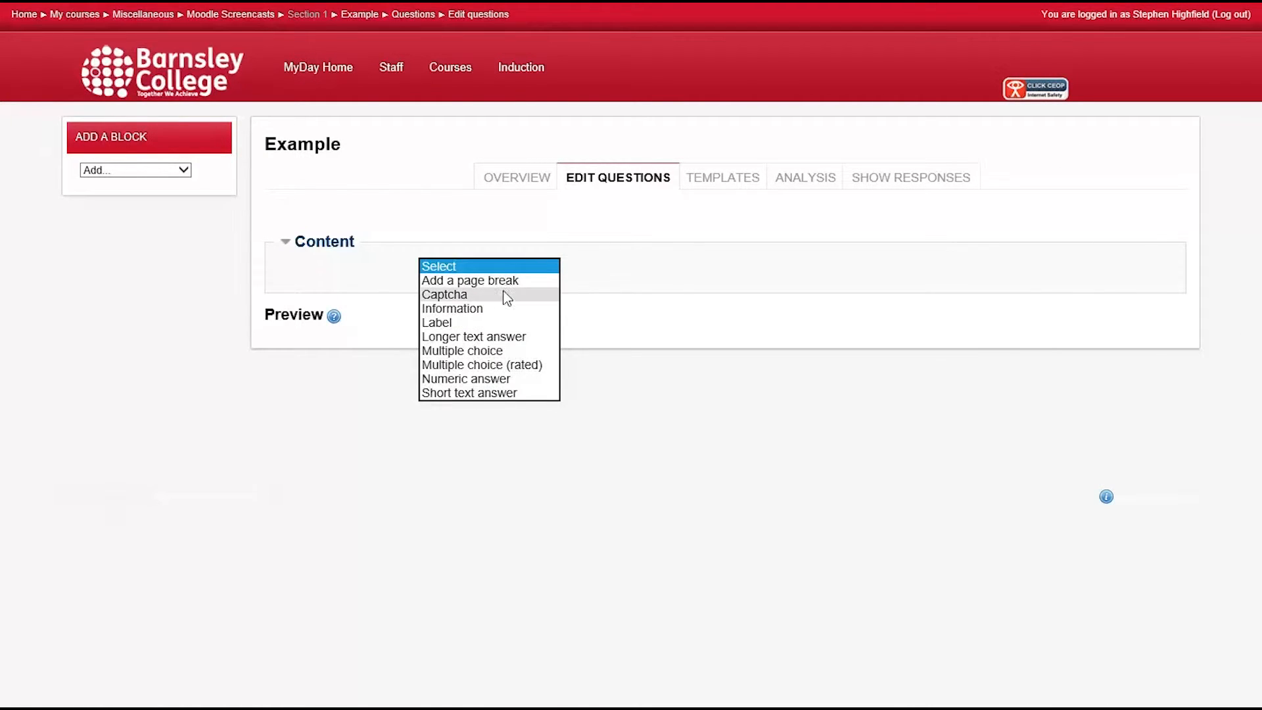
left_click(531, 350)
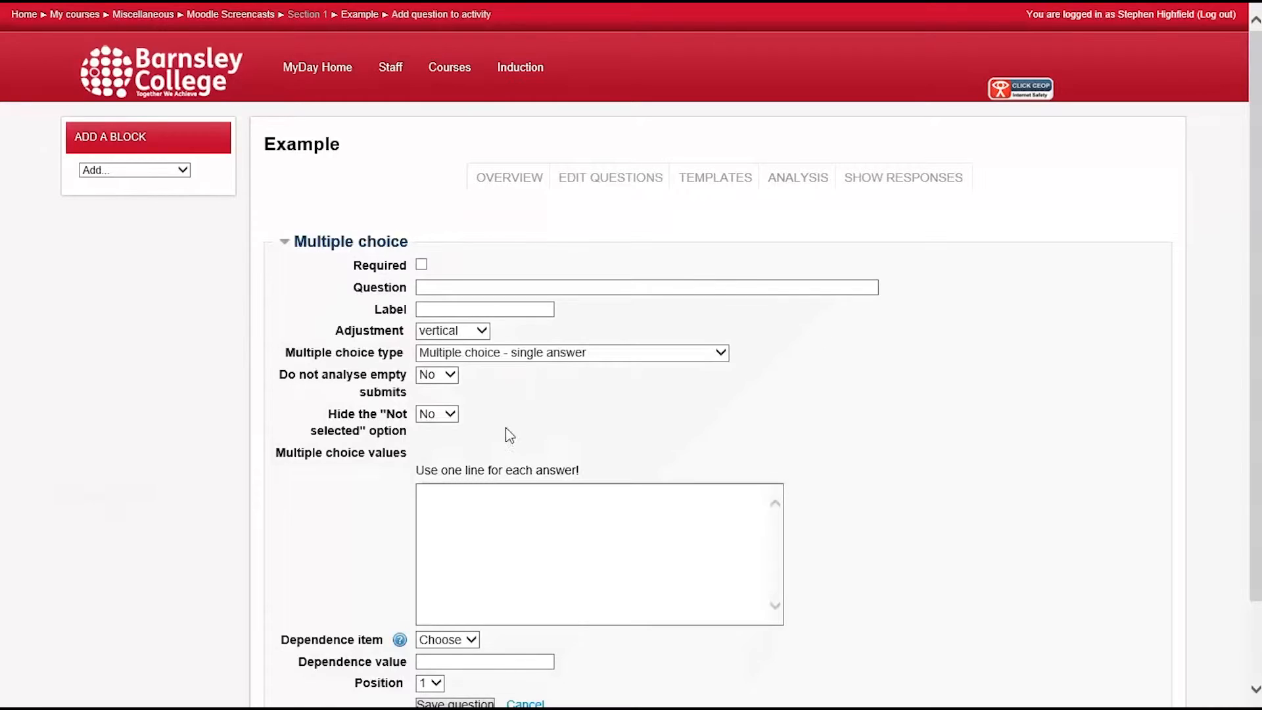
- Make the question required, with the text "What's your favourite colour?" and the label "Favourite Colour"
scroll(562, 361, "down", 2)
scroll(561, 359, "down", 1)
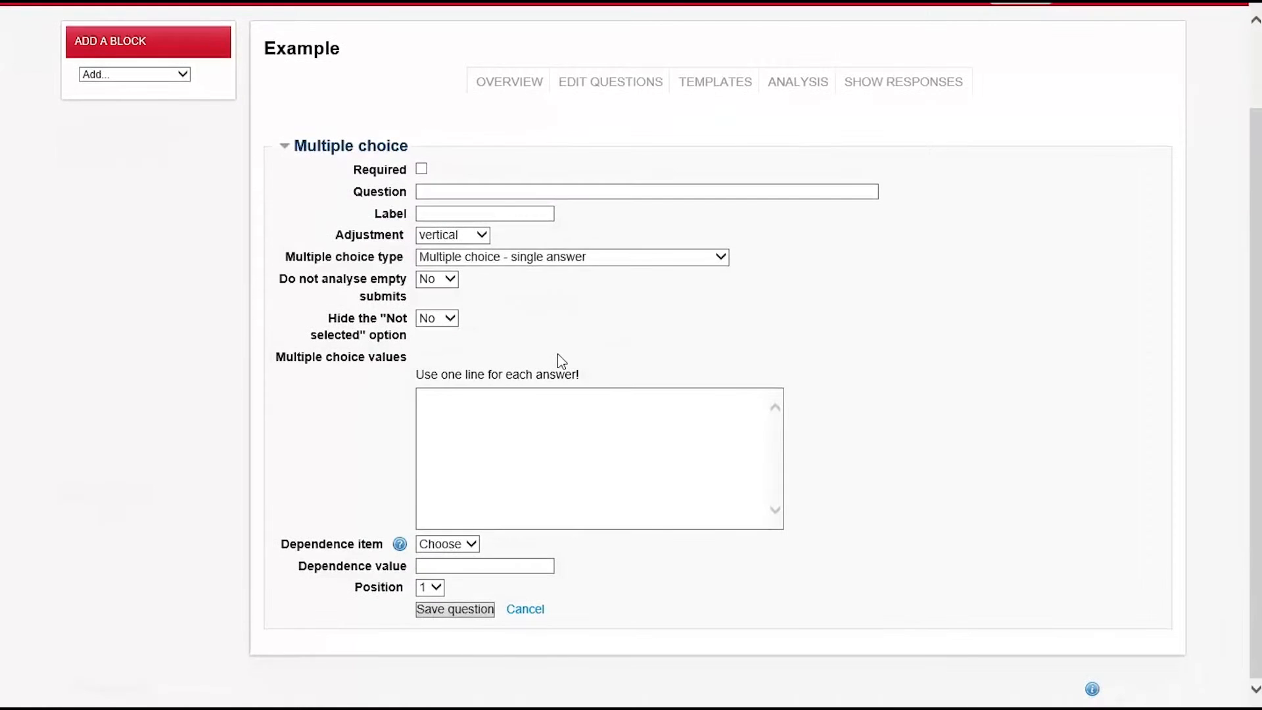
left_click(421, 169)
left_click(456, 191)
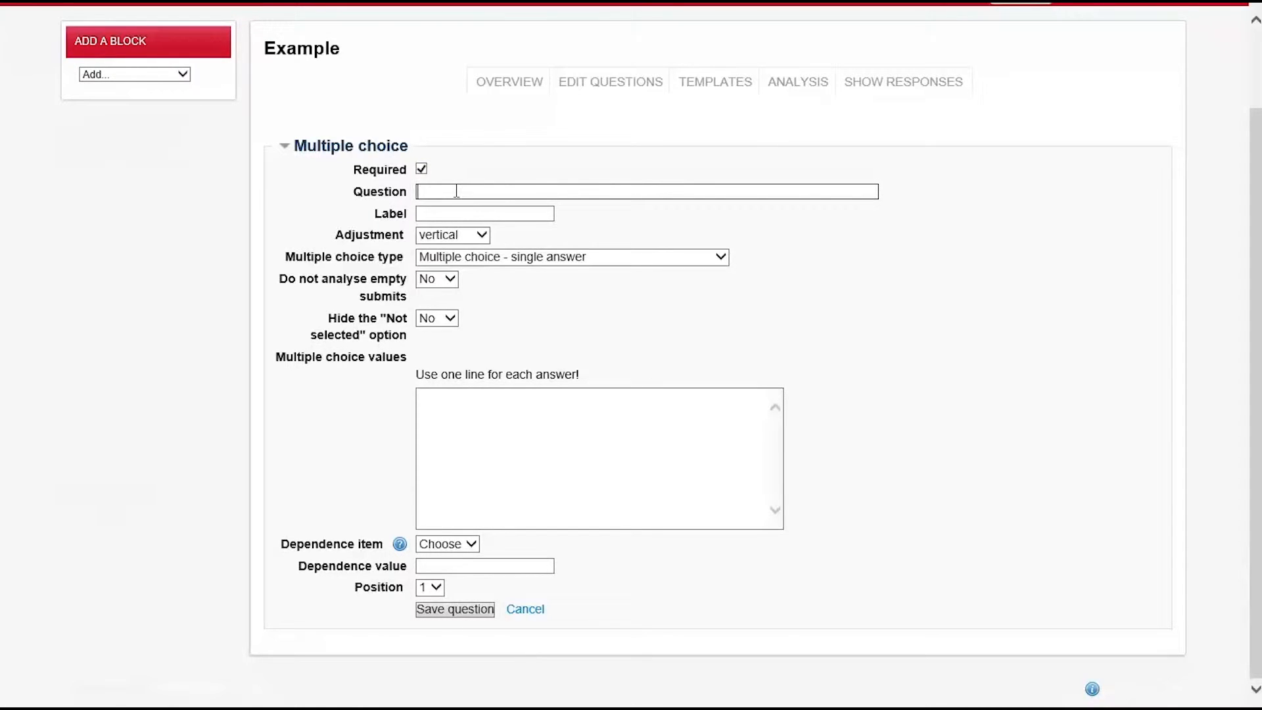
type("What's your favou")
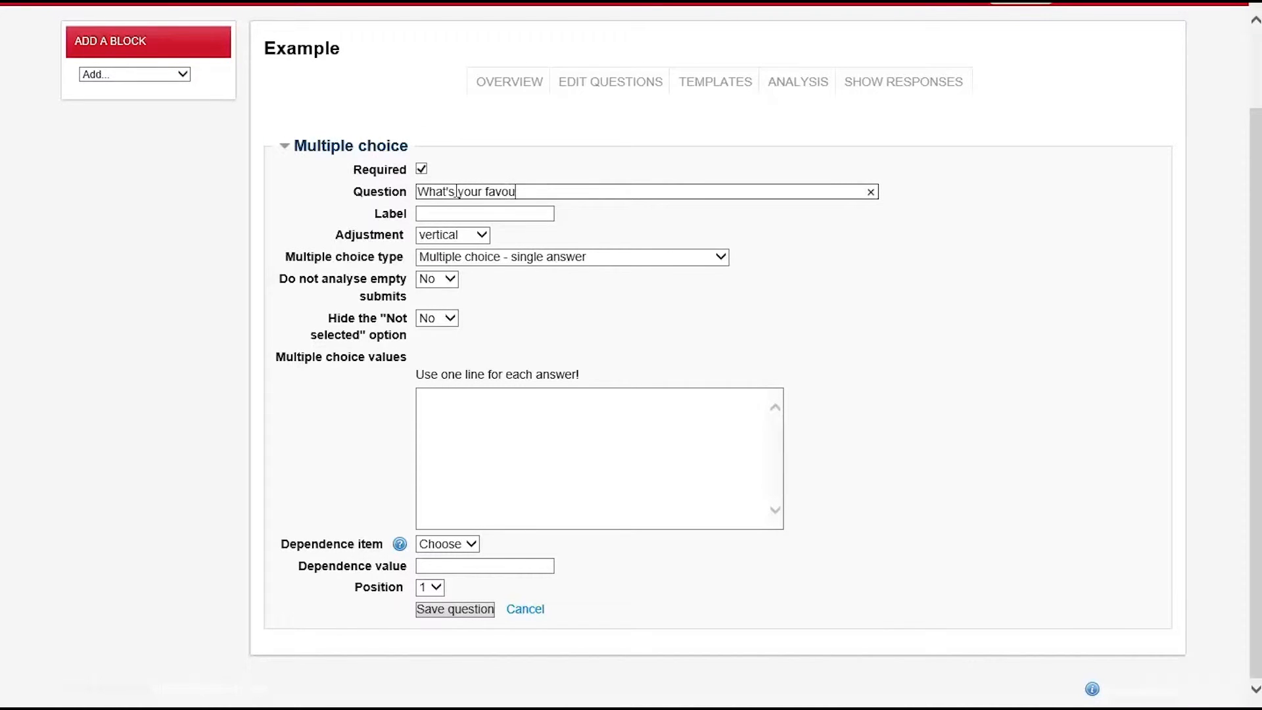
type("rite colour?")
left_click(463, 211)
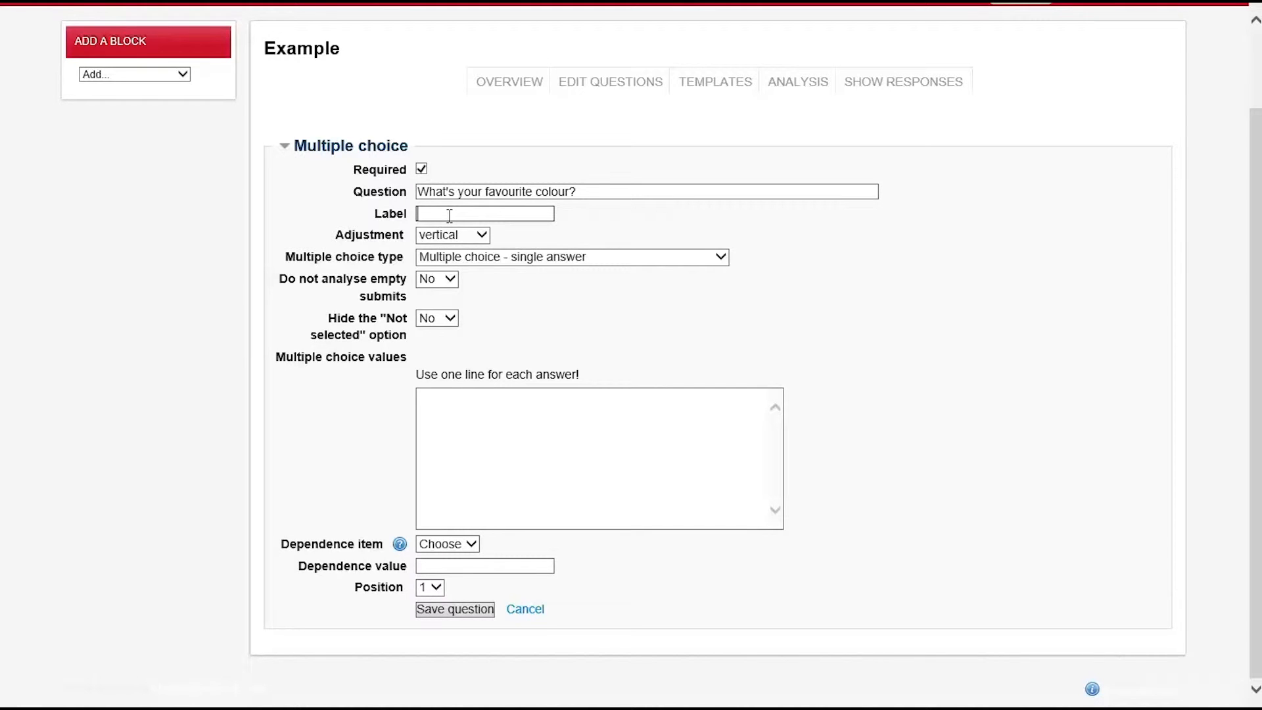
type("Favourite Colour")
- Review the available adjustment directions and multiple choice types for the question
left_click(460, 237)
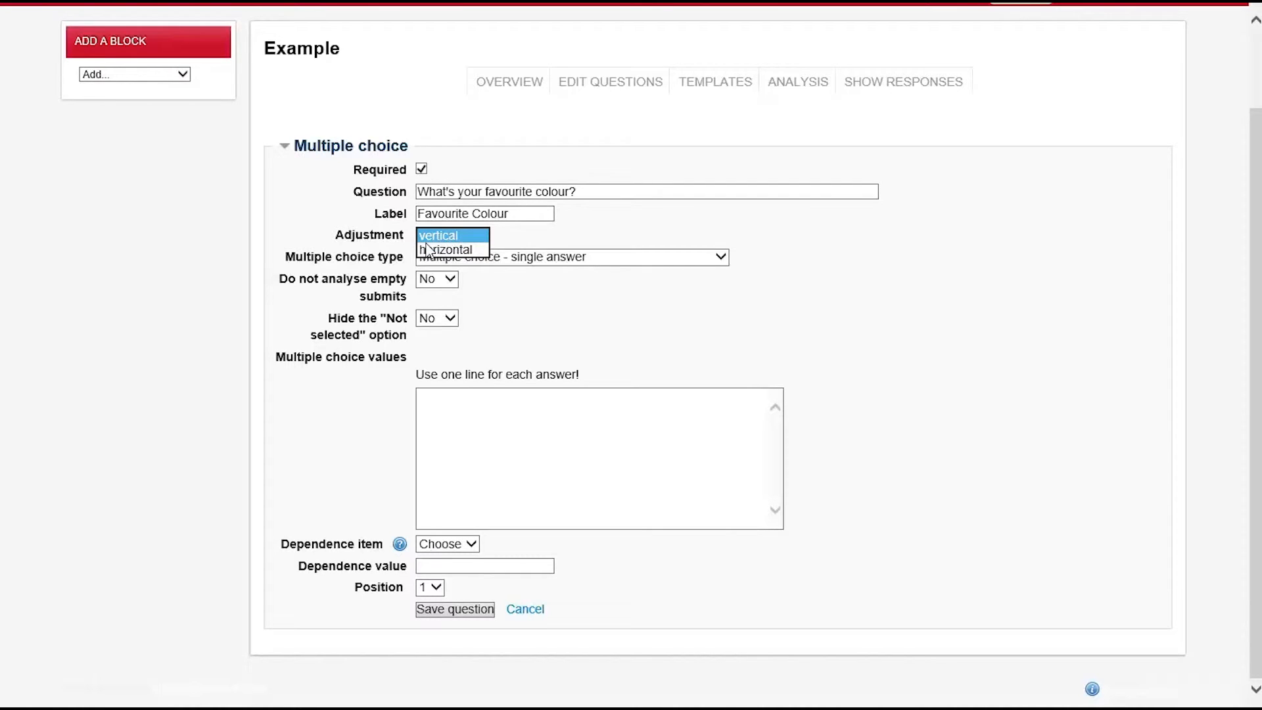
left_click(534, 233)
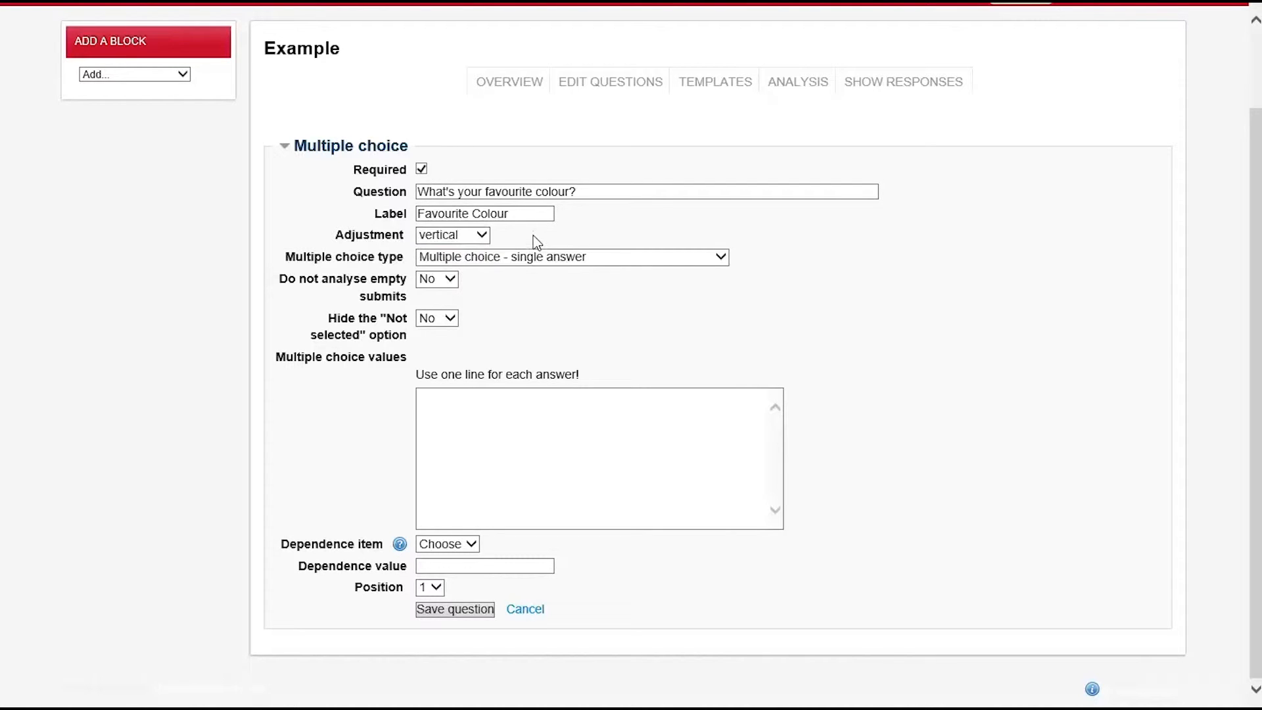
left_click(530, 256)
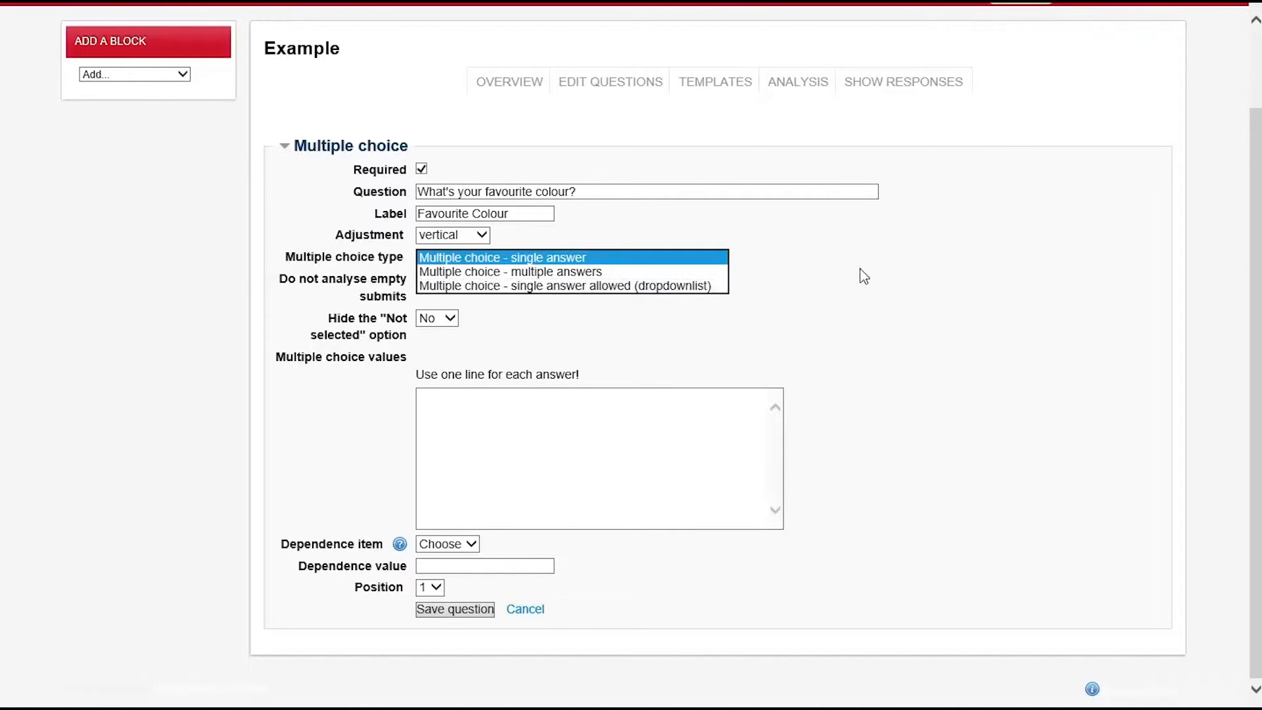
left_click(529, 321)
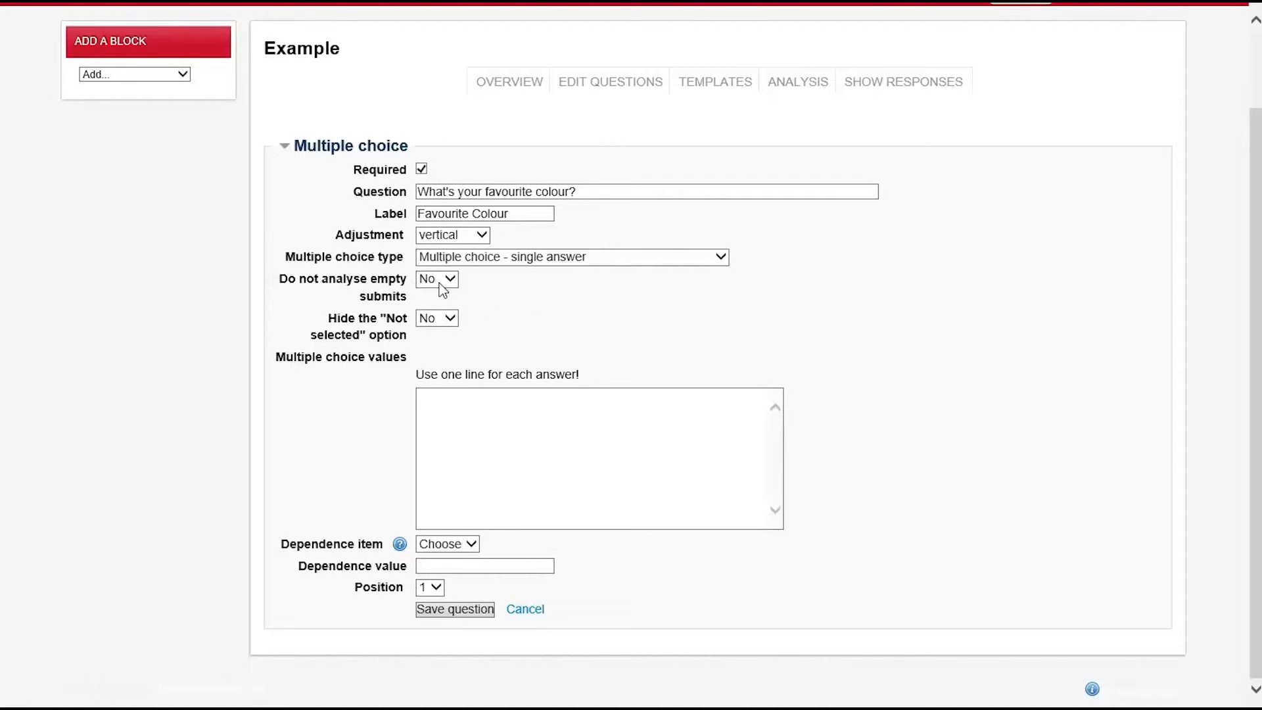
- Enter Blue, Red and Yellow as the multiple choice values, one per line
left_click(476, 405)
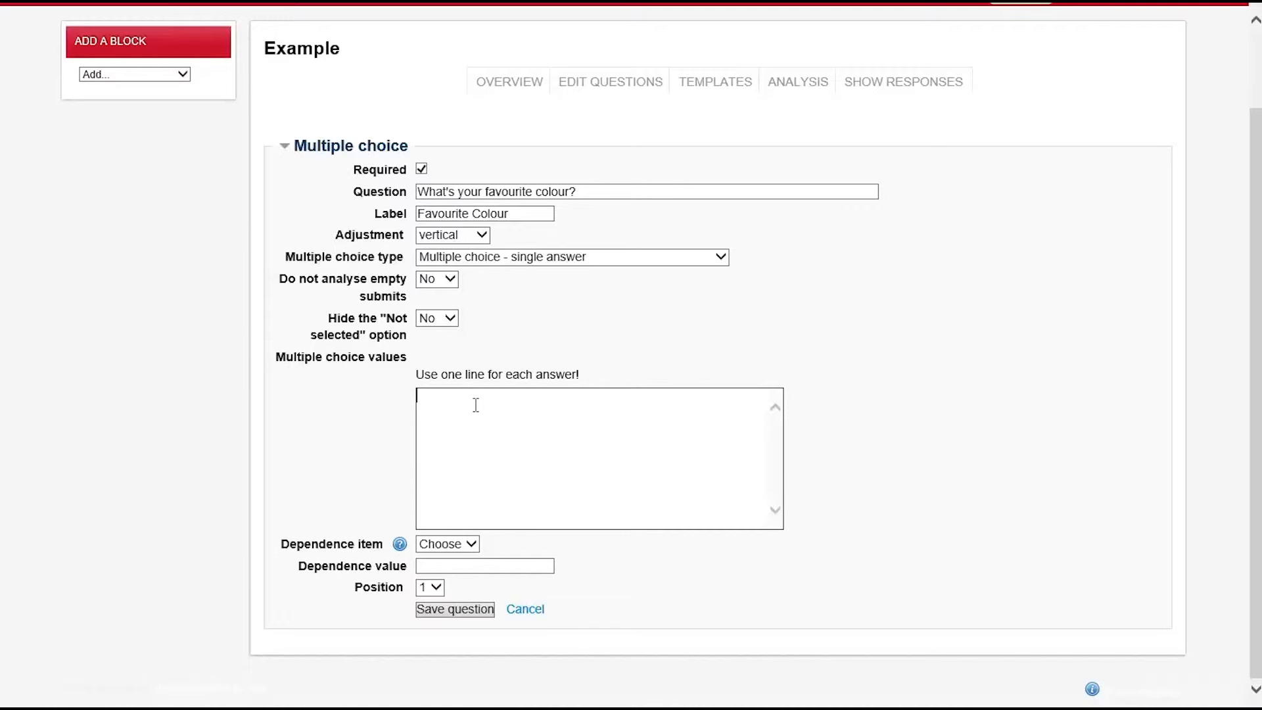
type("Blue")
key("Return")
type("Red")
key("Return")
type("Yellow")
- Save the favourite colour question at position 1
left_click(433, 588)
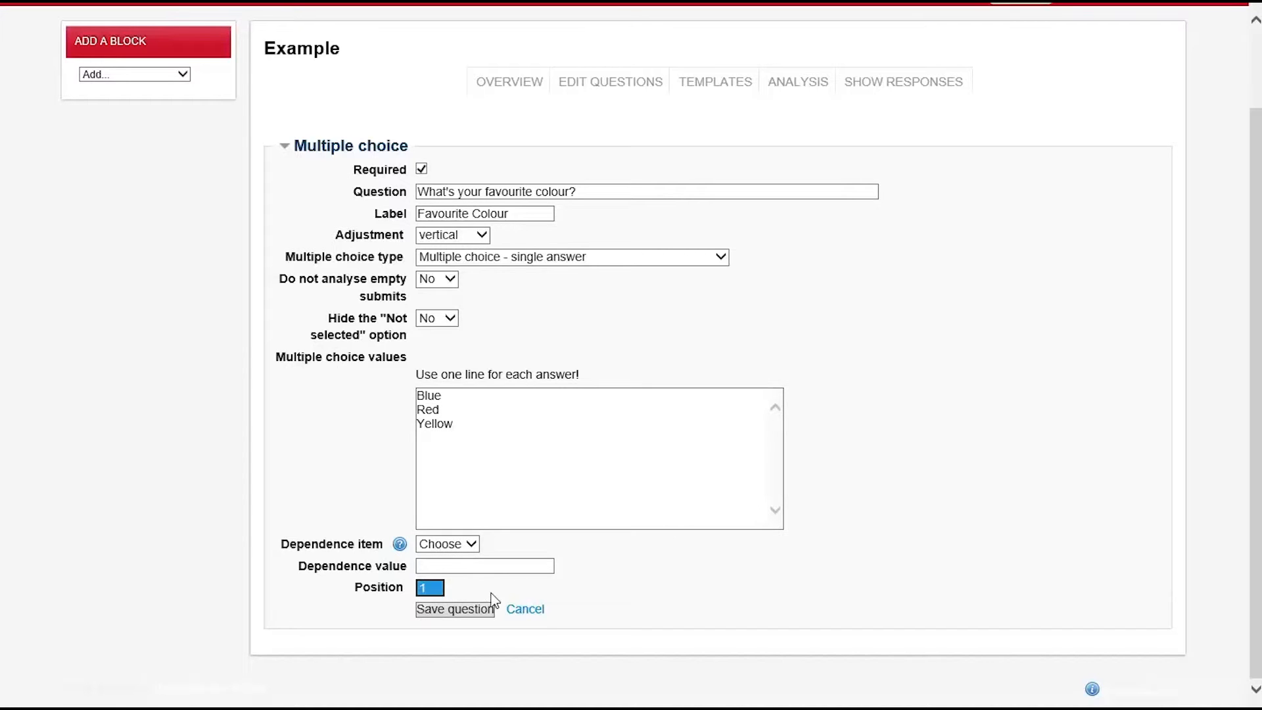
left_click(474, 605)
left_click(471, 611)
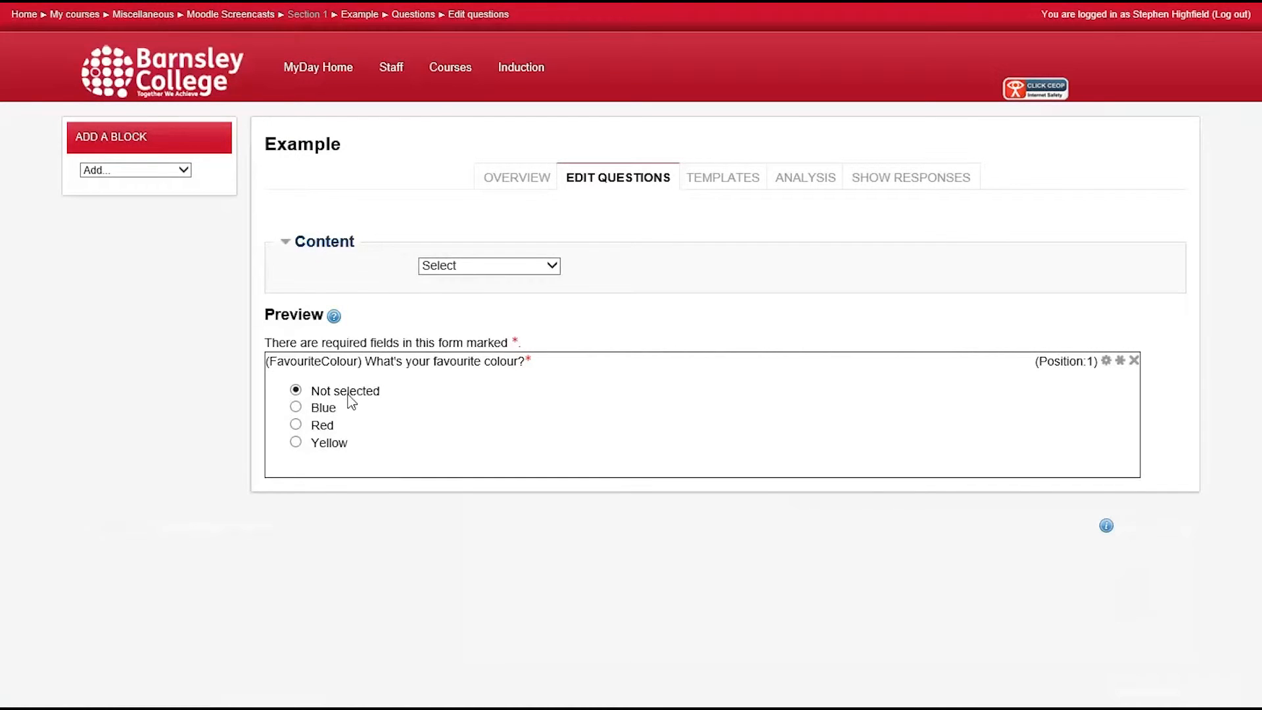
- Hide the "Not selected" option of the favourite colour question and save the changes
left_click(1107, 361)
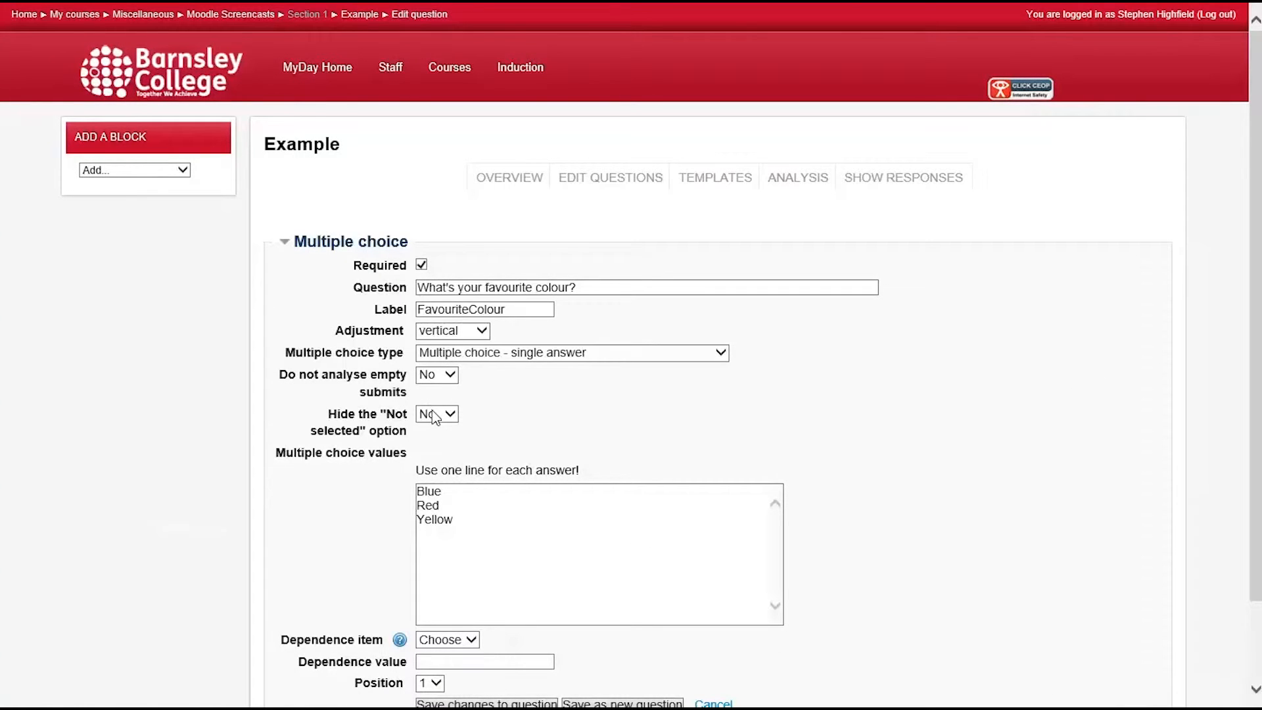
left_click(435, 415)
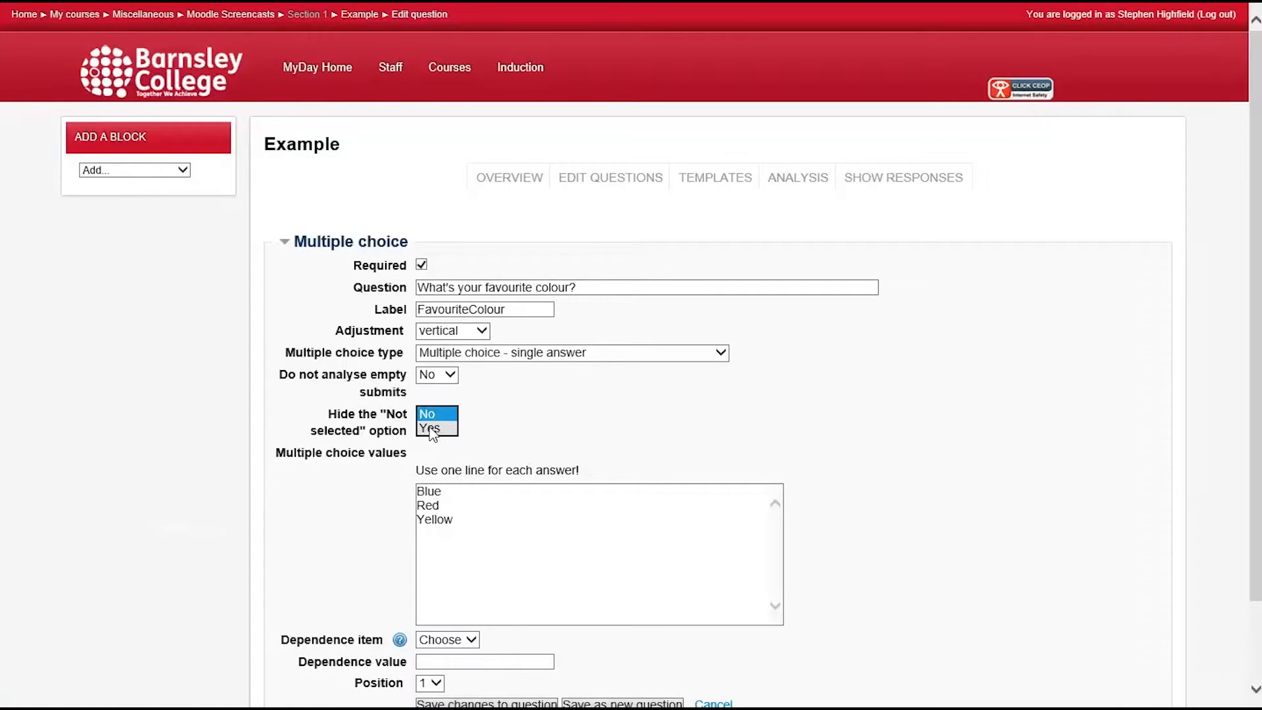
left_click(437, 428)
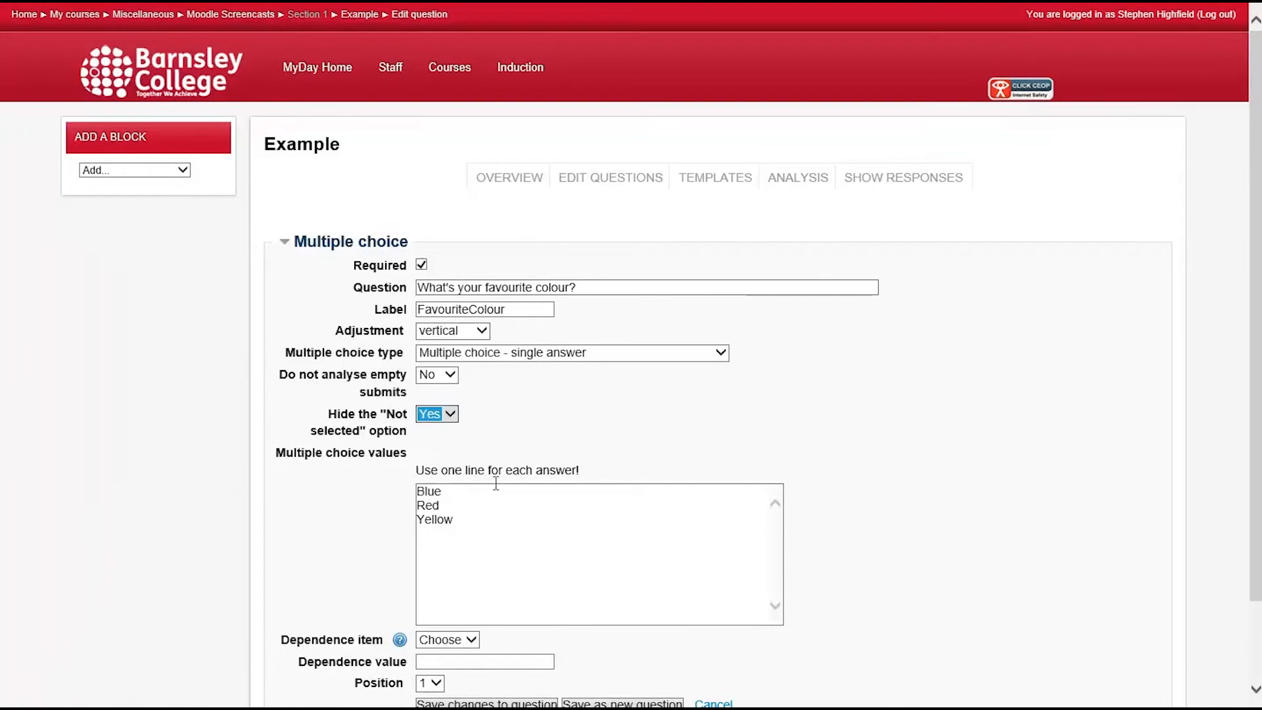
scroll(497, 479, "down", 2)
left_click(511, 610)
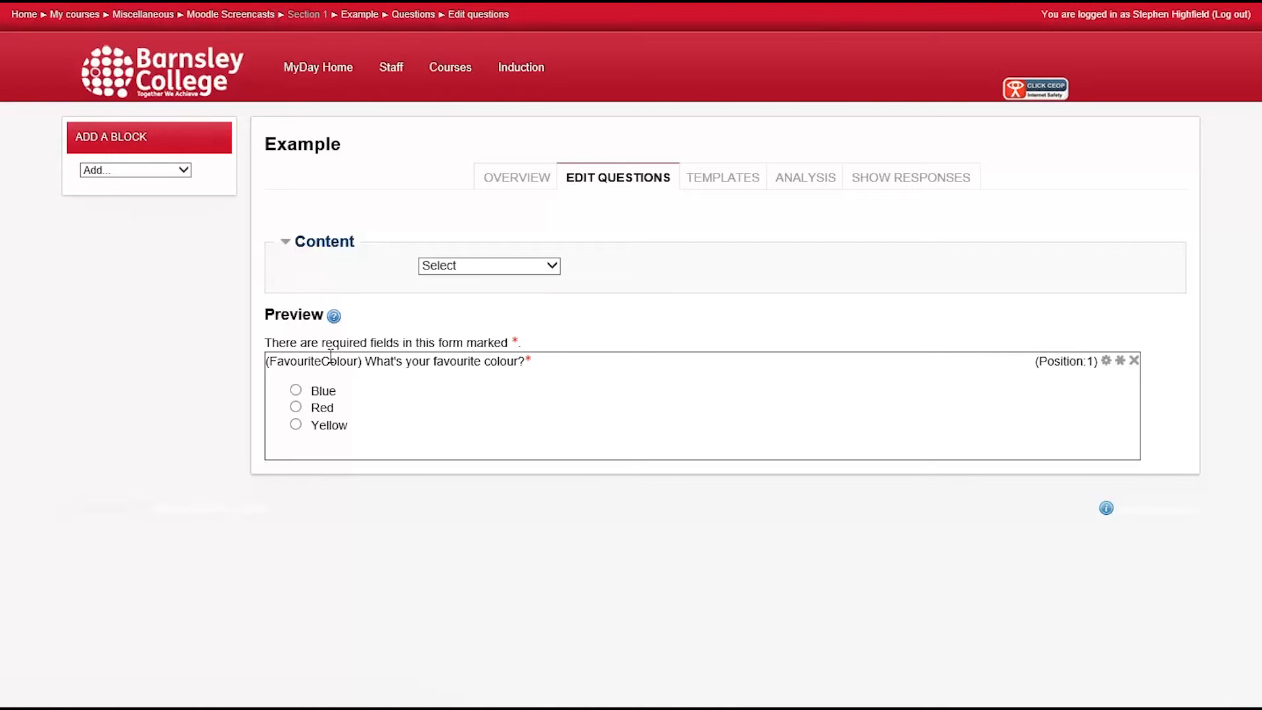
- Add another multiple choice question, make it required, and enter the question text "What's your favourite food?"
left_click(479, 265)
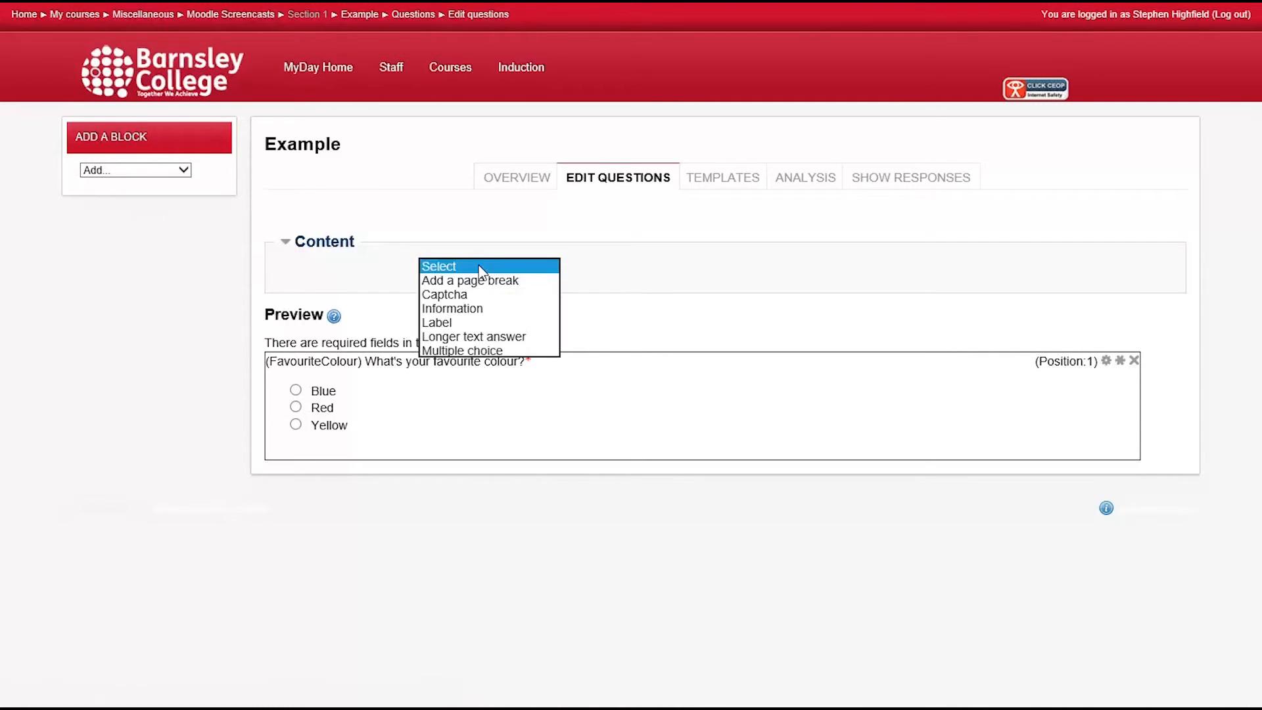
left_click(489, 352)
left_click(421, 265)
left_click(431, 287)
type("What's ")
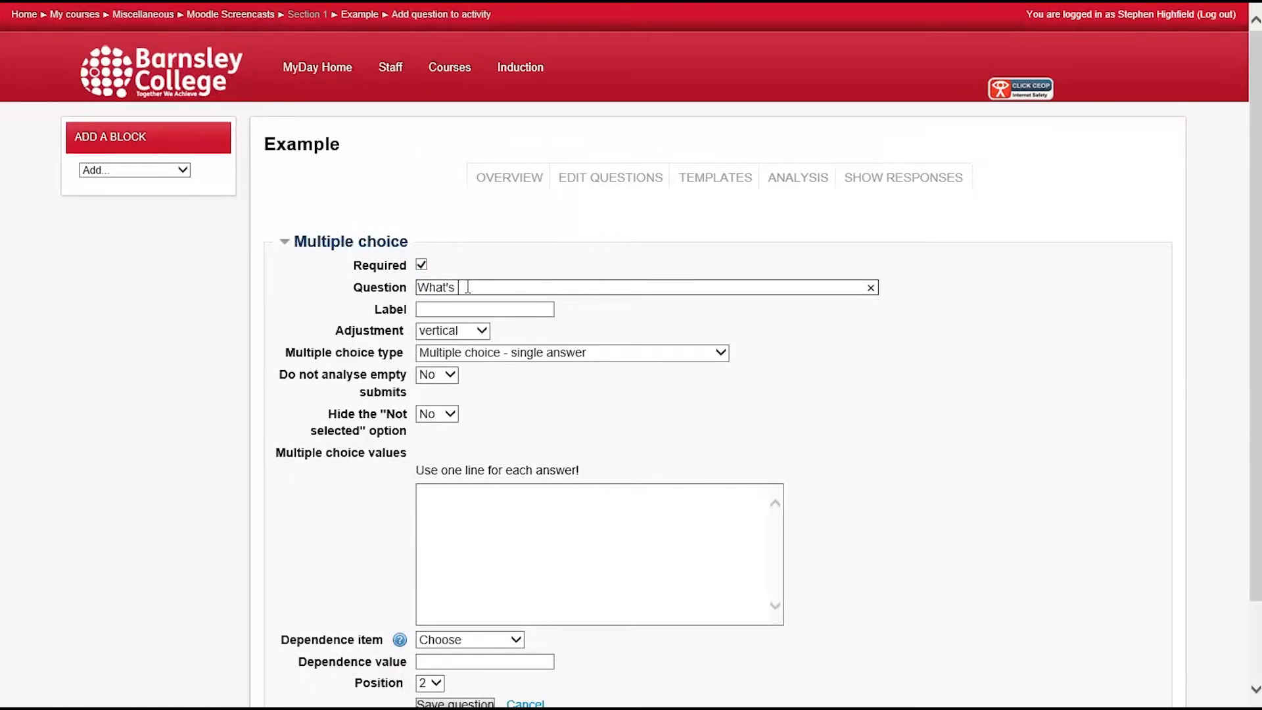
type("your favourite food?")
- Label the food question "Favourite Food"
left_click(481, 308)
type("Favoudi")
key("BackSpace")
key("BackSpace")
key("BackSpace")
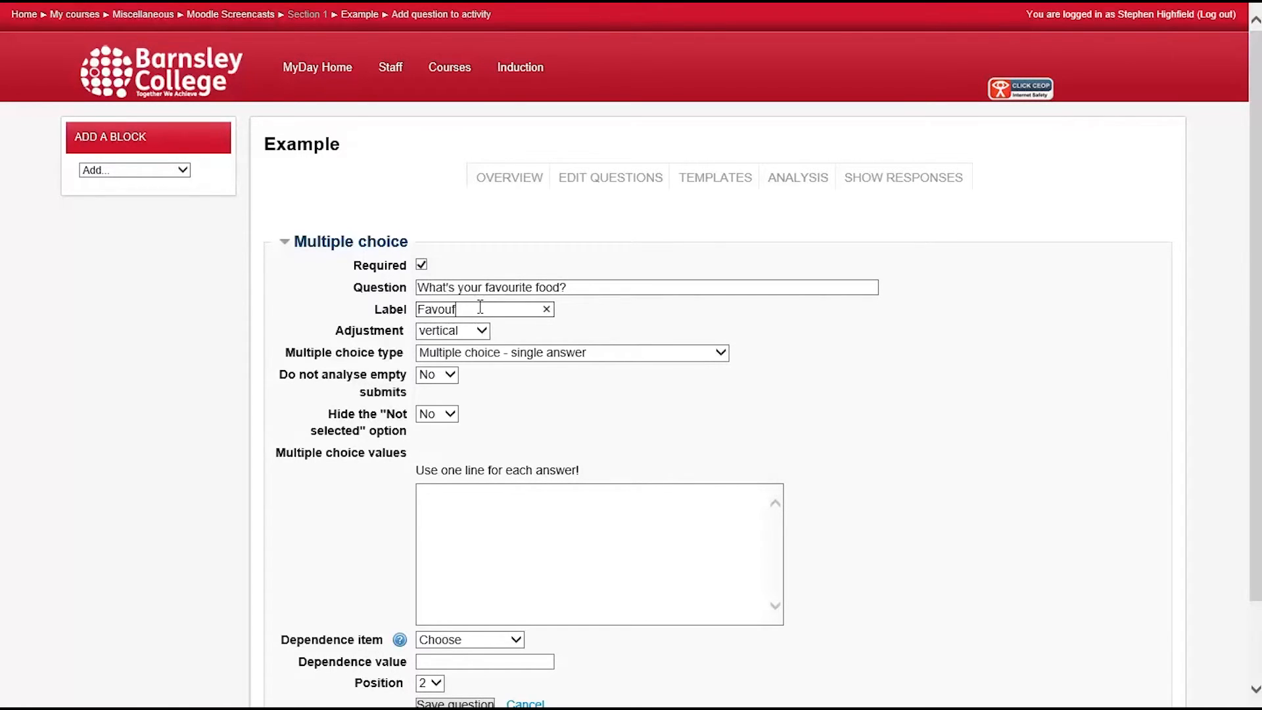
type("urite Food")
- Keep the food question as "Multiple choice - single answer" and set hiding of the "Not selected" option to Yes
left_click(510, 353)
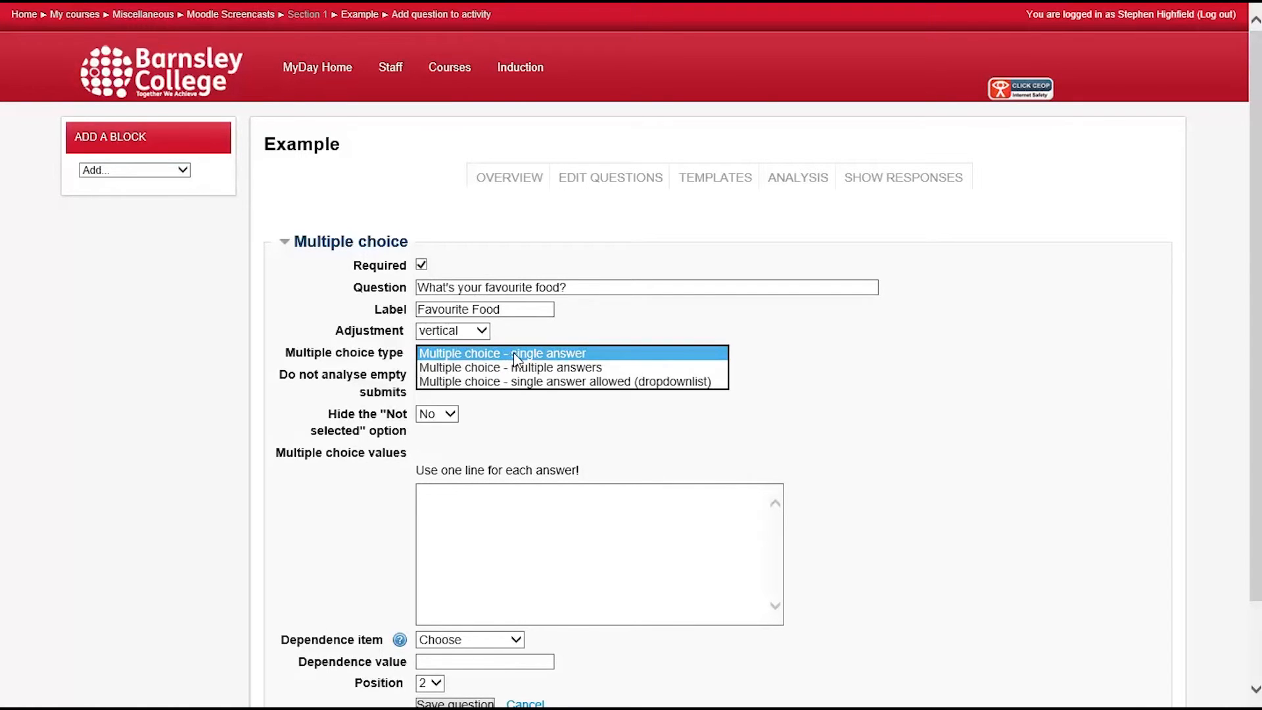
left_click(515, 354)
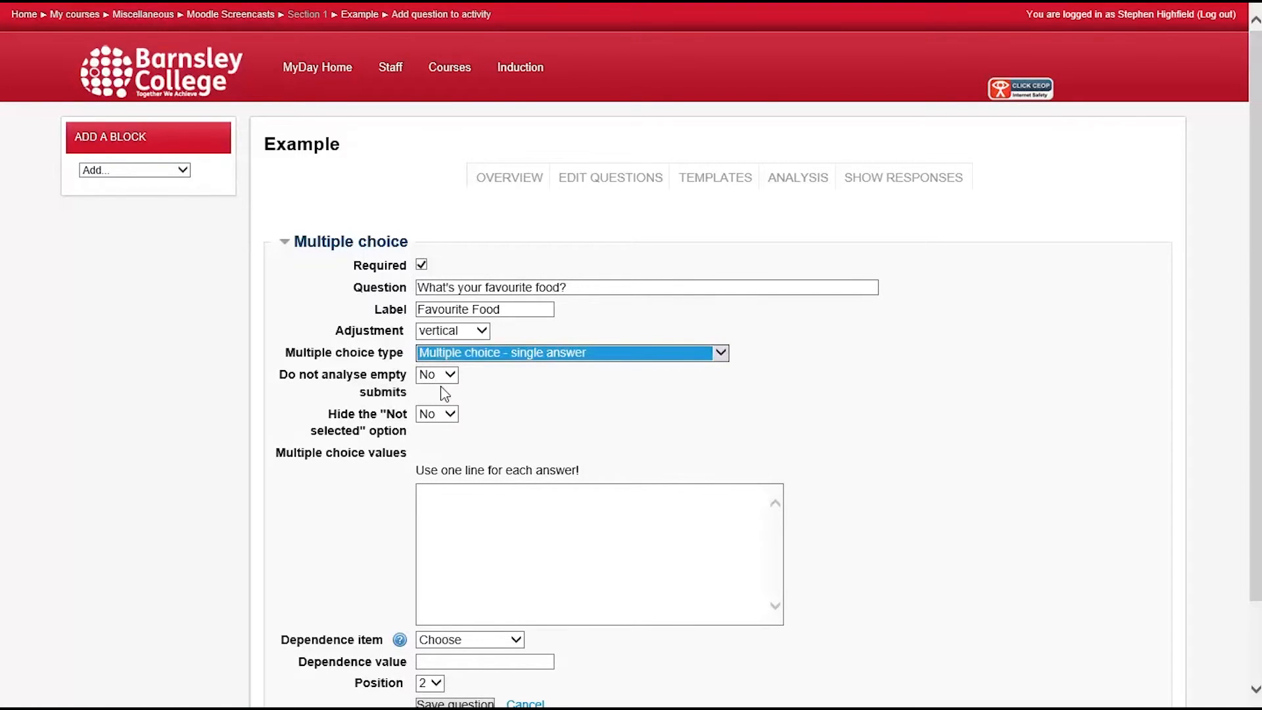
left_click(451, 414)
left_click(444, 435)
- Enter Pizza, Chips and Crisps as the multiple choice values, one per line
left_click(464, 524)
type("Pizza")
key("Return")
type("Chio")
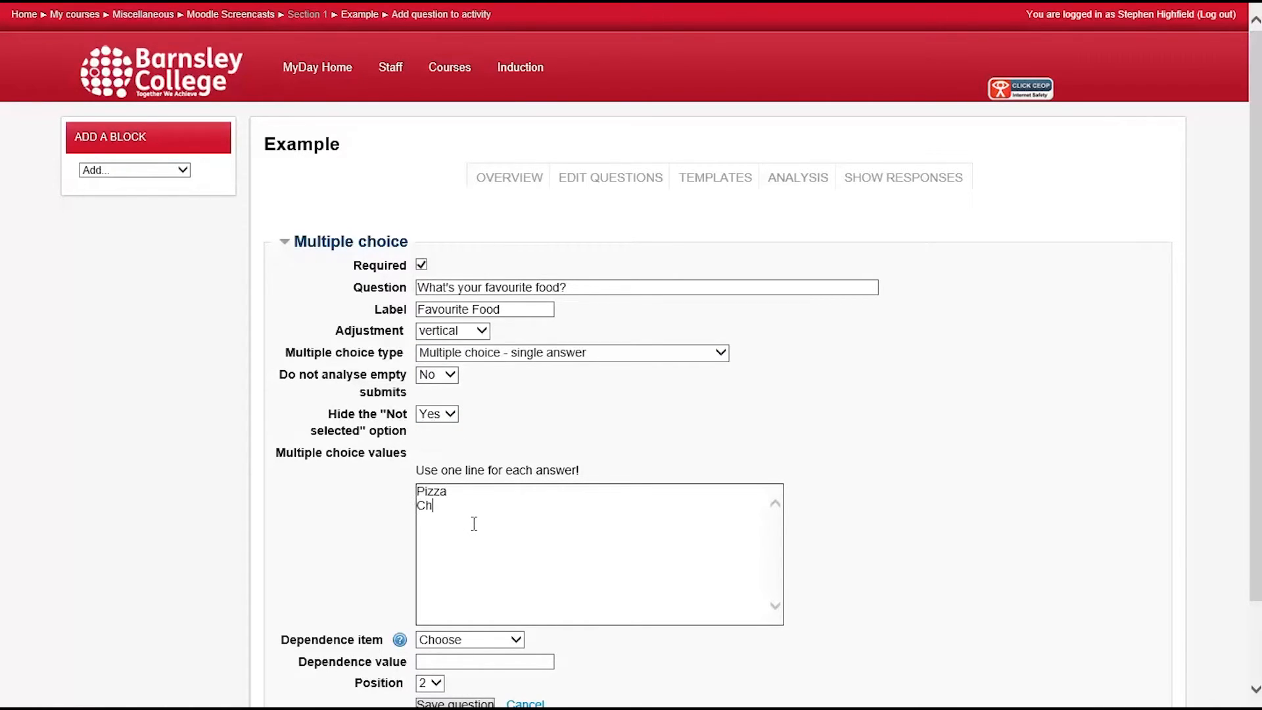
key("BackSpace")
type("ps")
key("Return")
type("Crisps")
- Make the food question depend on FavouriteColour with the dependence value Yellow, and save it at position 2
scroll(480, 604, "down", 2)
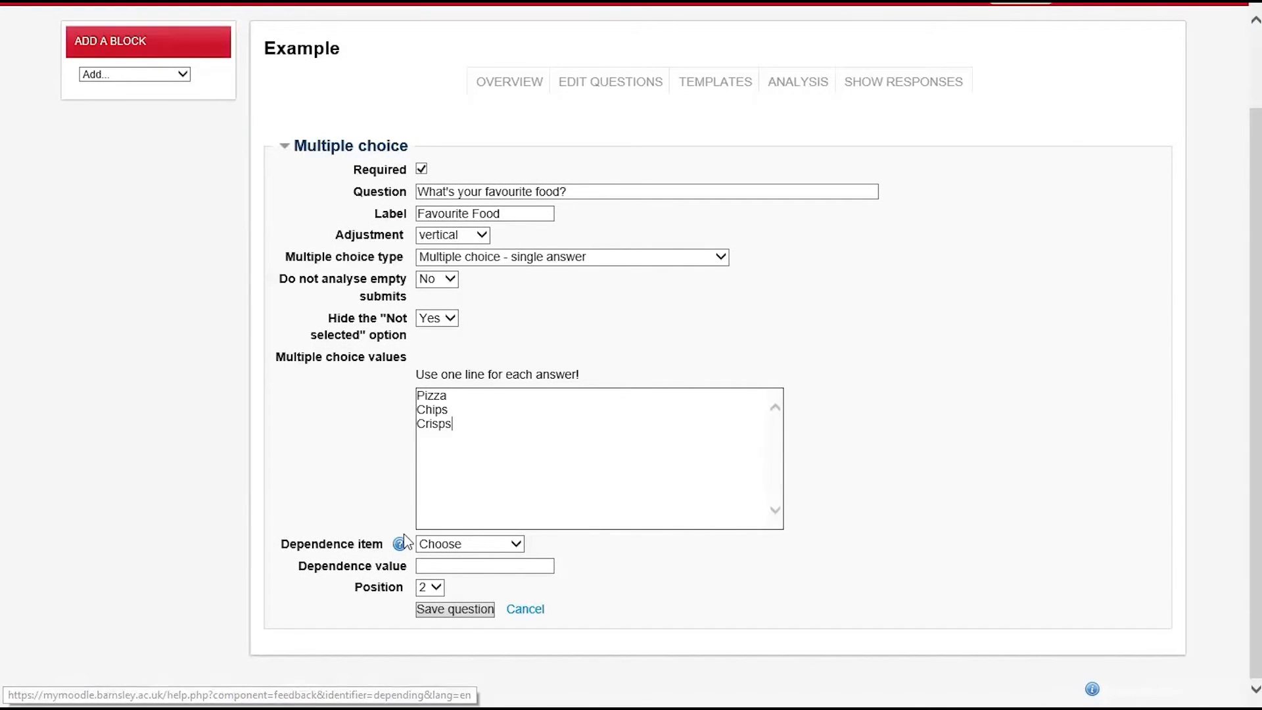
left_click(473, 551)
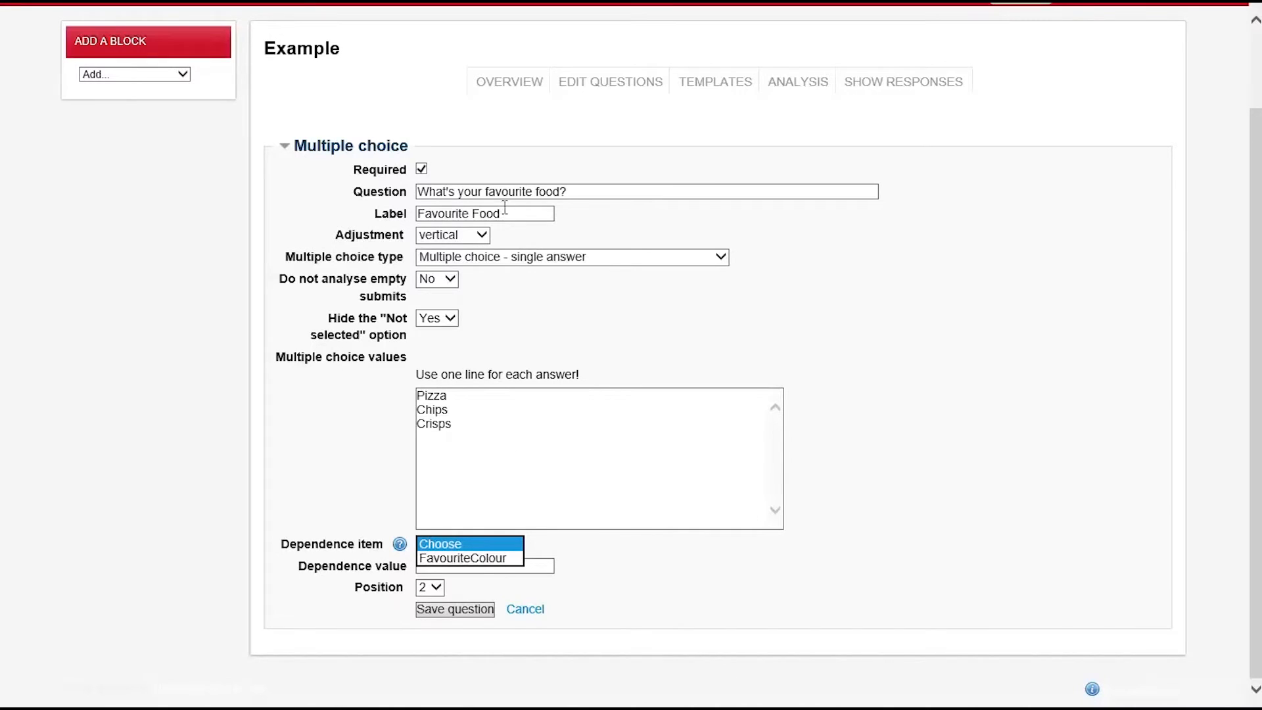
left_click(463, 558)
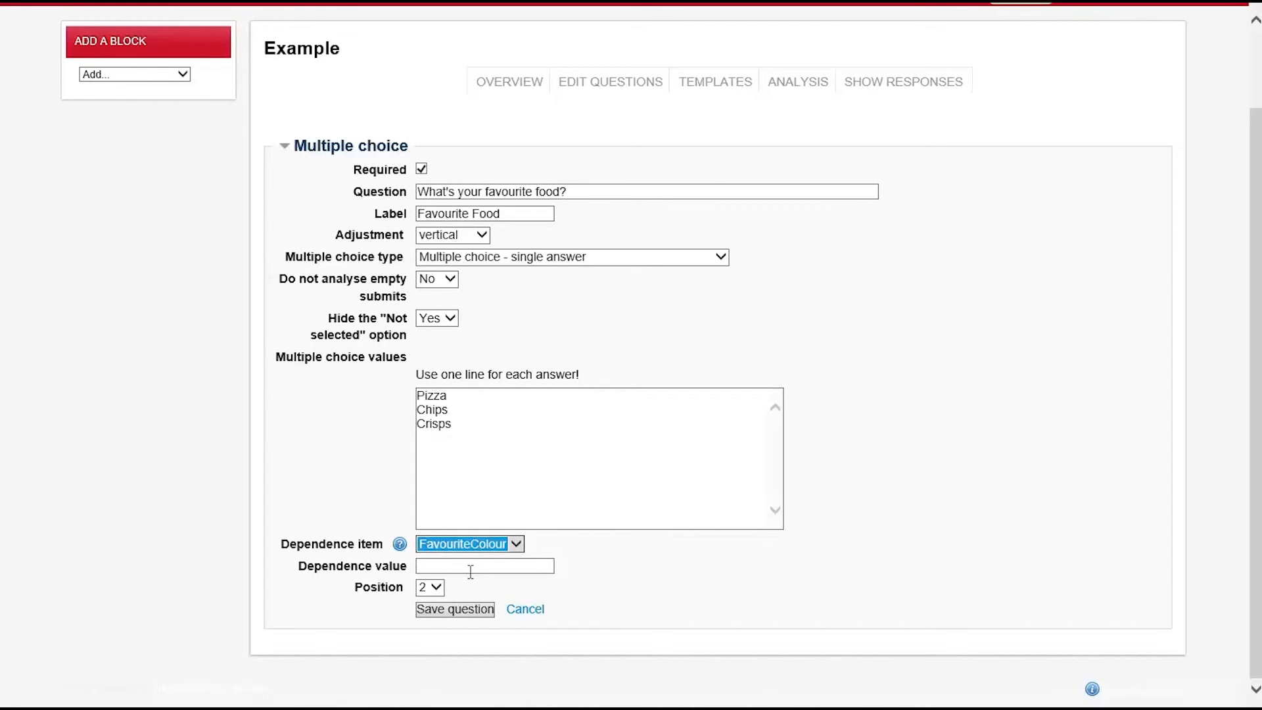
left_click(471, 570)
left_click(485, 543)
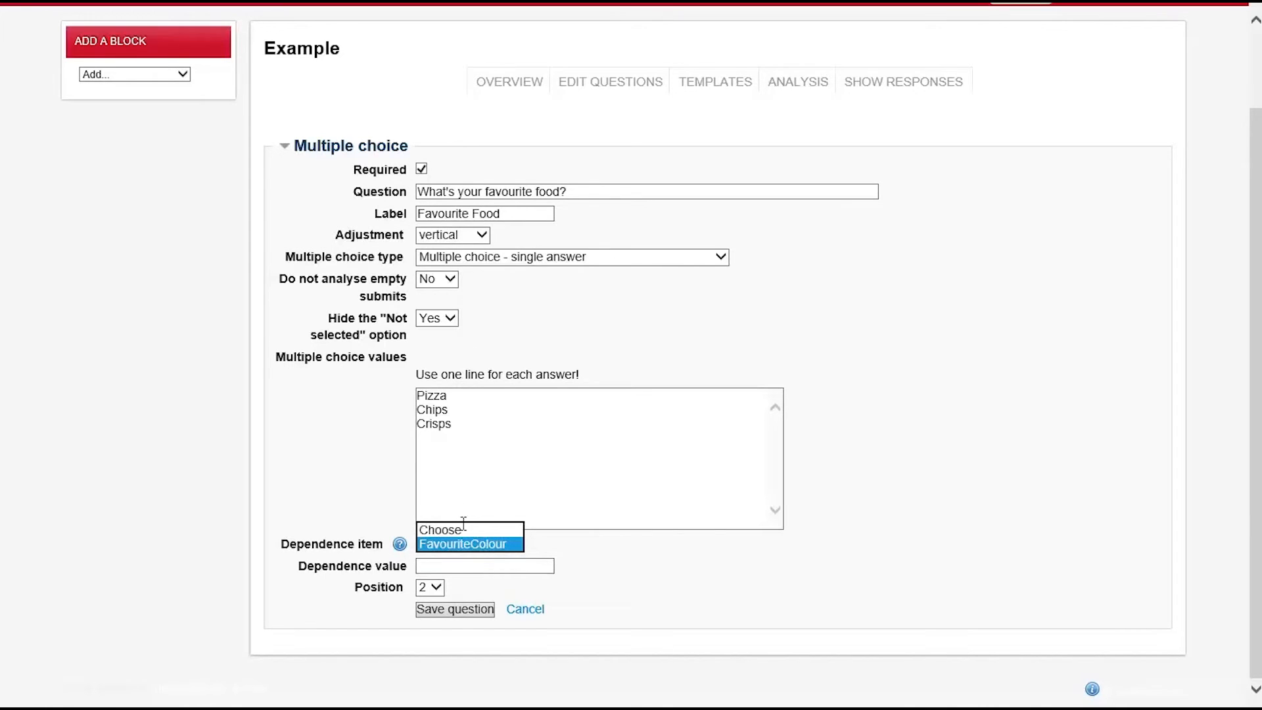
left_click(478, 550)
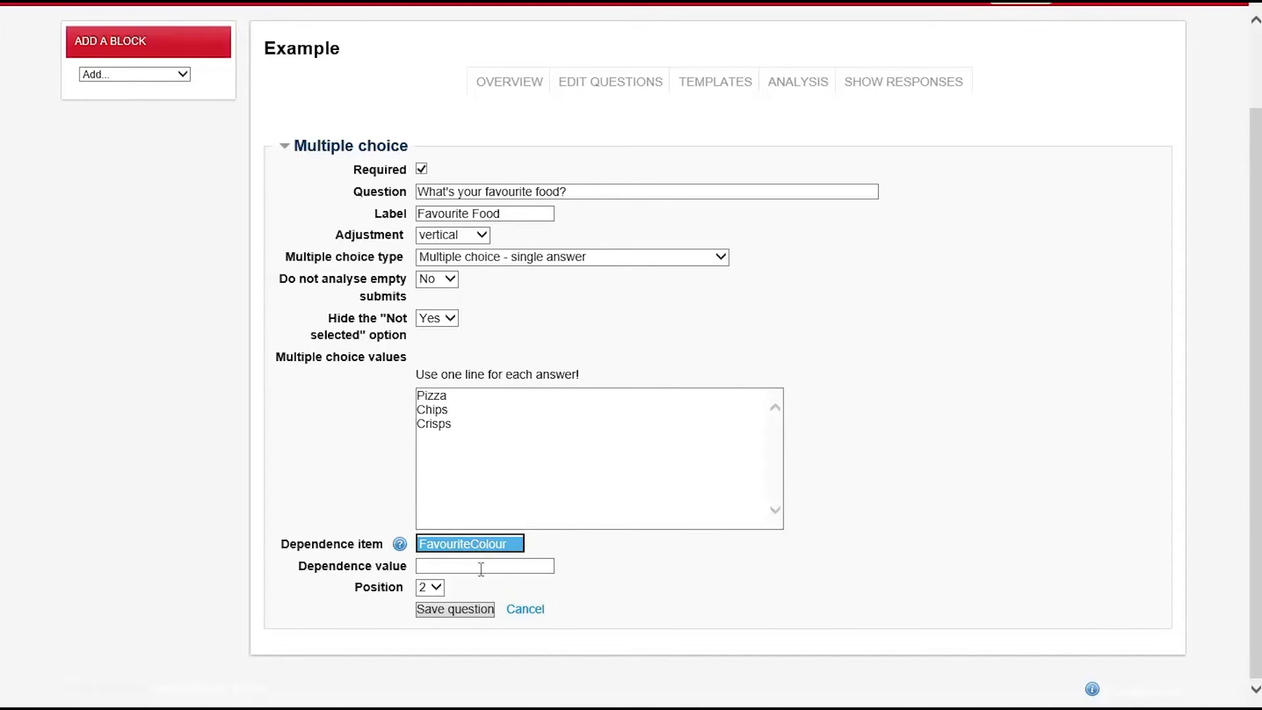
left_click(472, 566)
type("Yellow")
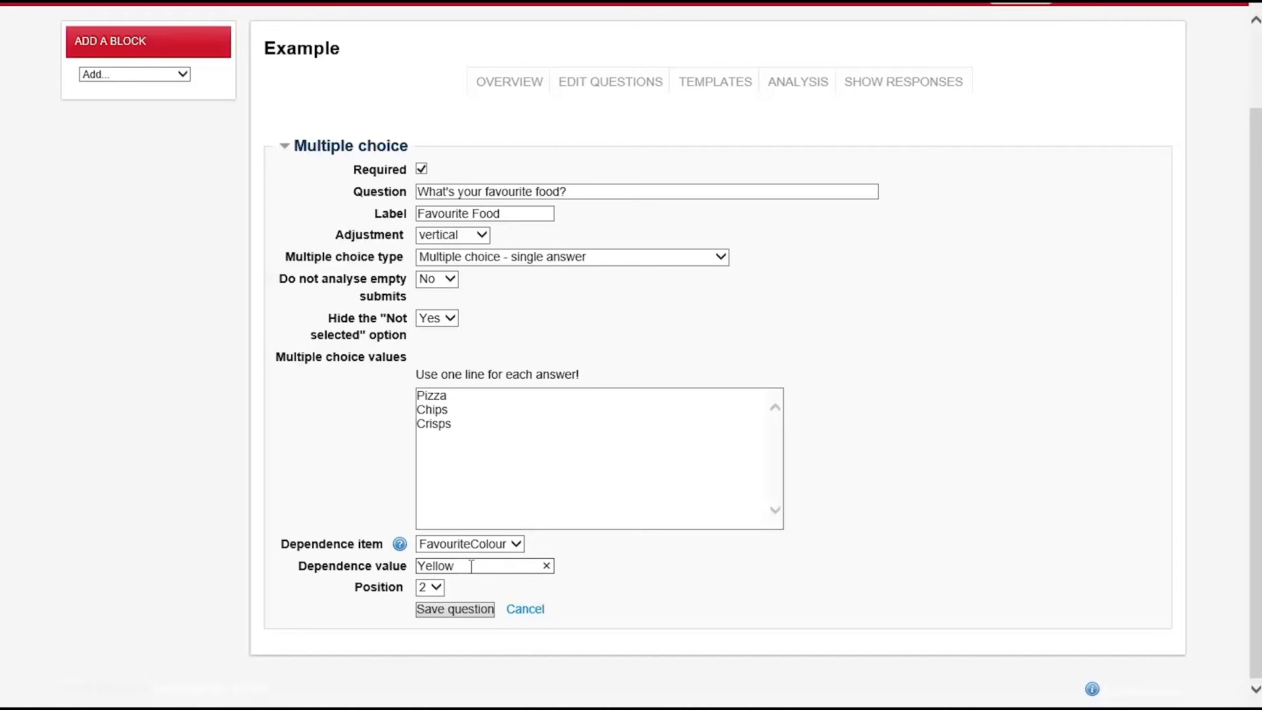
left_click(440, 612)
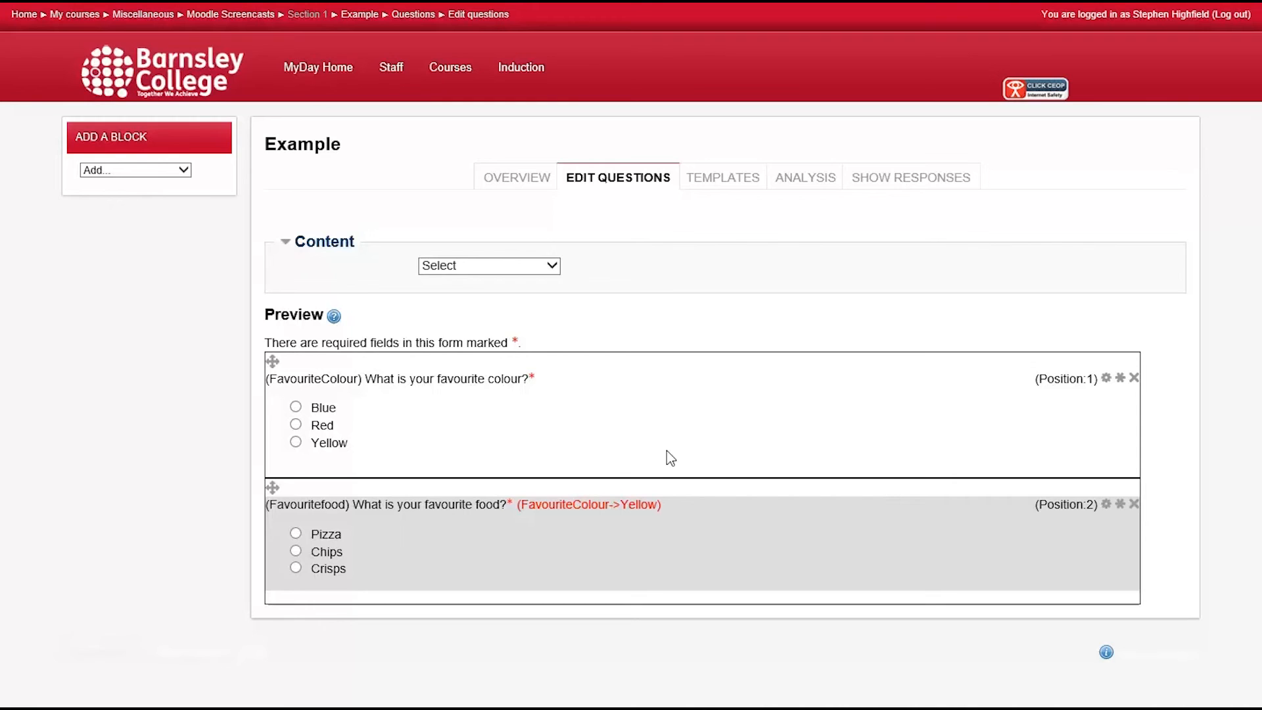
- Add a page break and move it between the favourite colour and favourite food questions
left_click(554, 268)
left_click(553, 280)
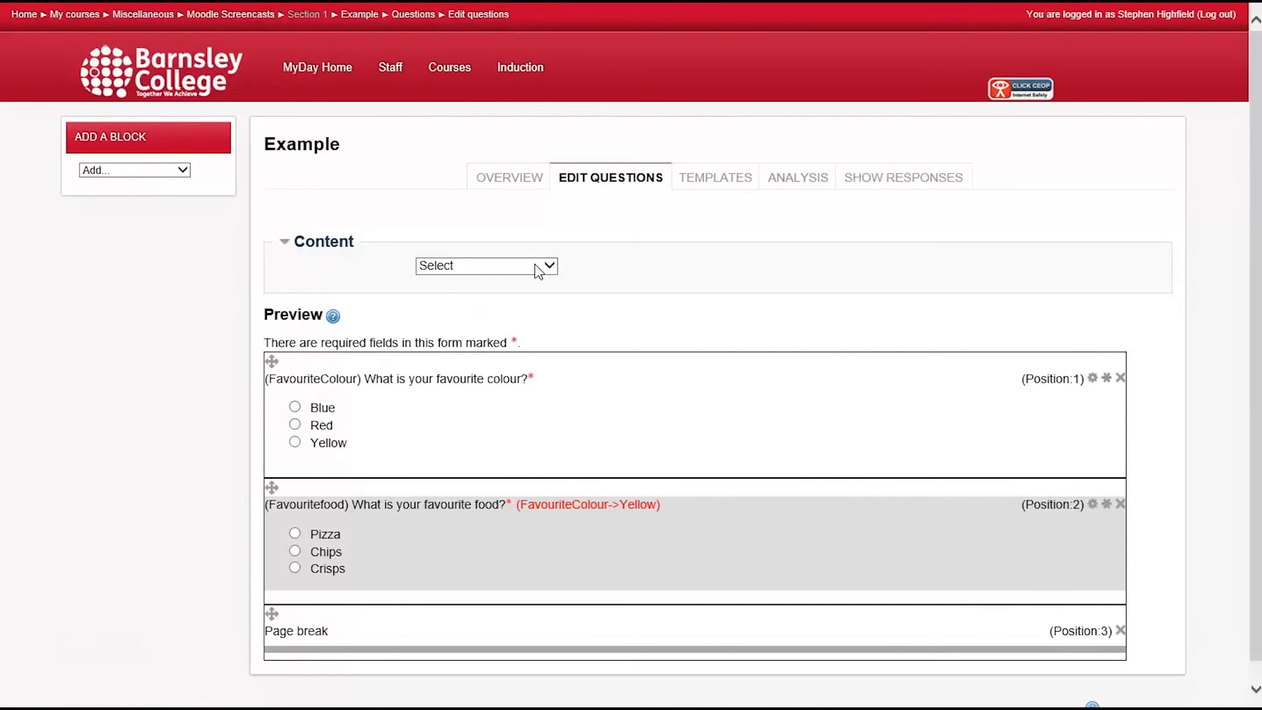
left_click(536, 268)
left_click(660, 292)
left_click_drag(269, 608, 271, 500)
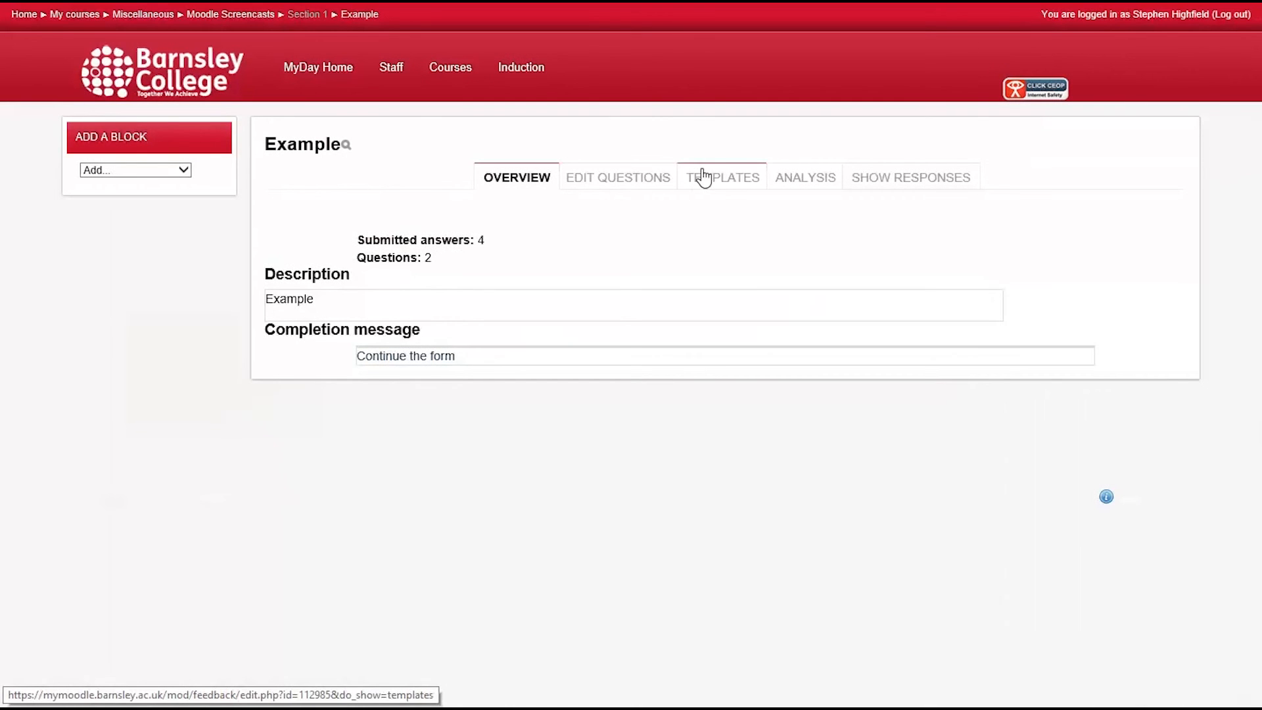
- Review the analysis of the submitted answers and anonymous response number 1, and return to the list of anonymous entries
left_click(801, 189)
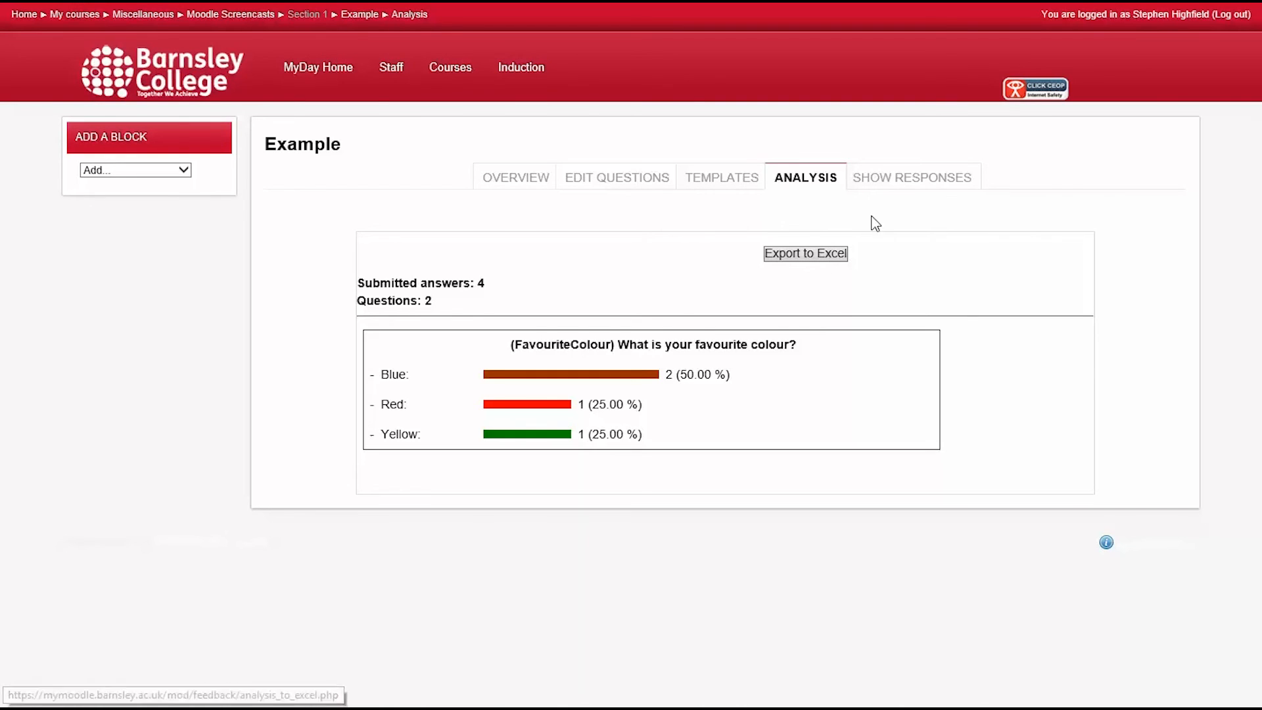
left_click(928, 184)
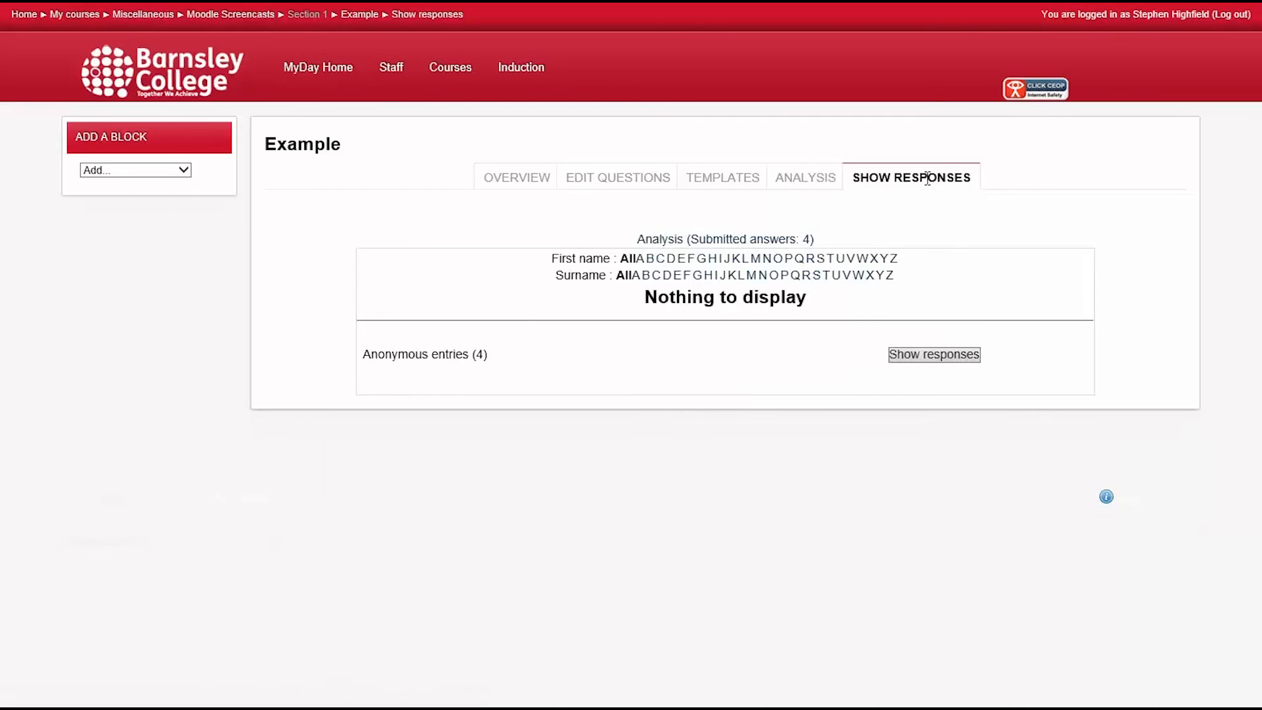
left_click(903, 360)
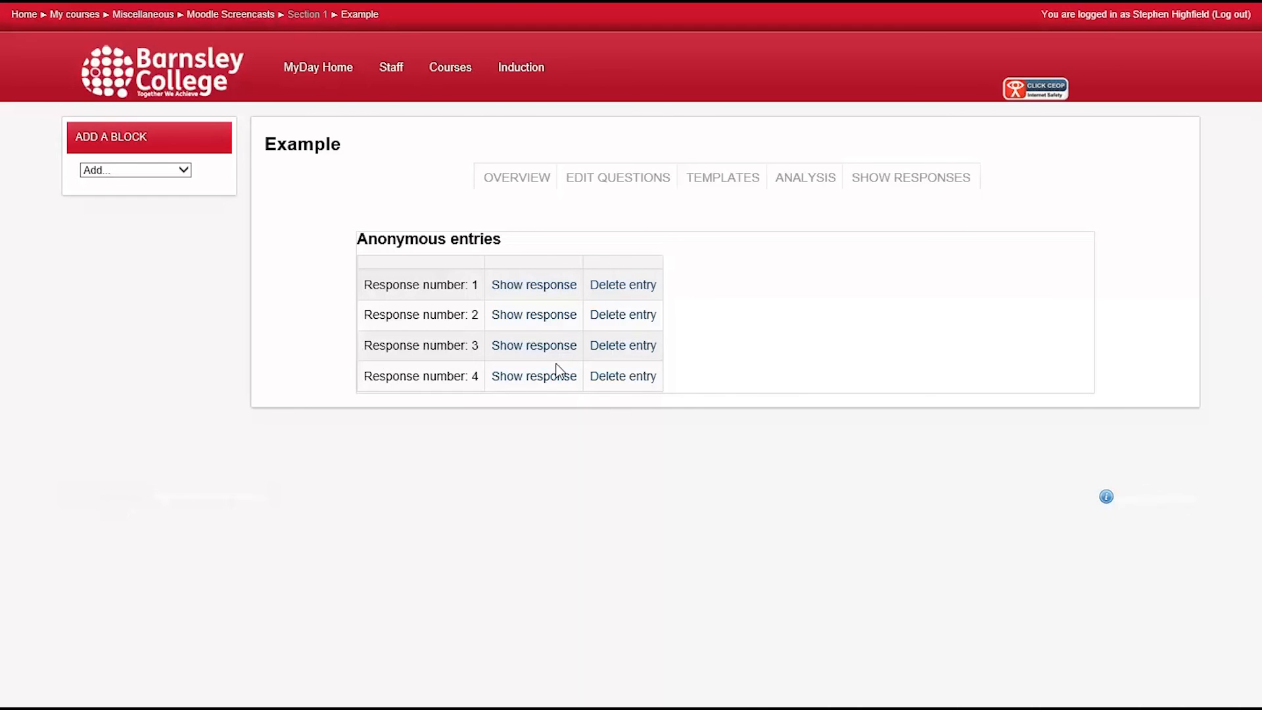
left_click(571, 334)
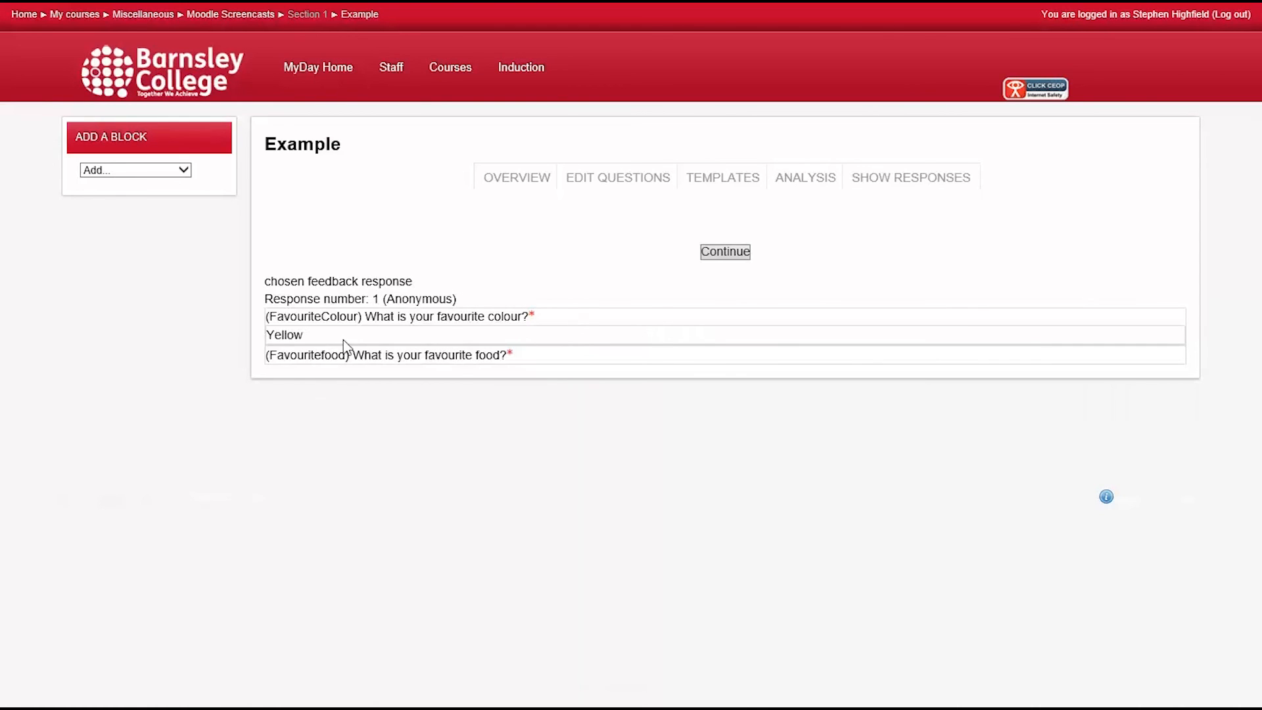
left_click(28, 1)
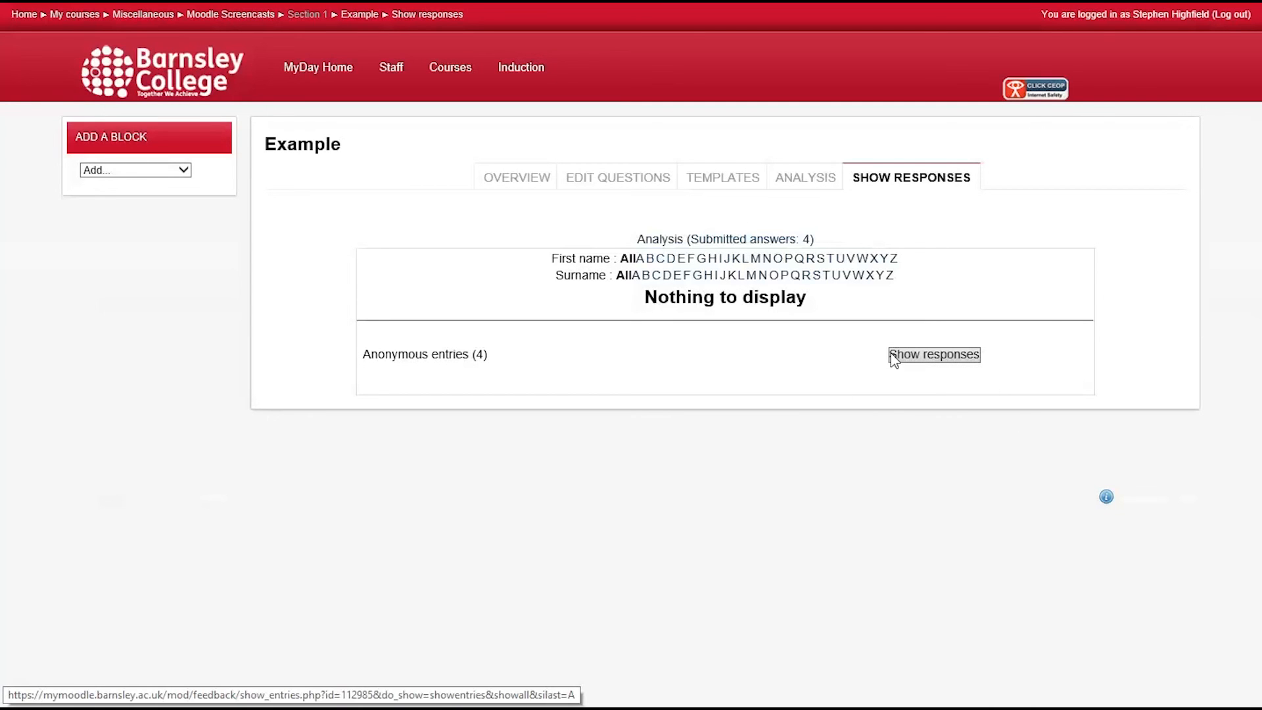
left_click(914, 358)
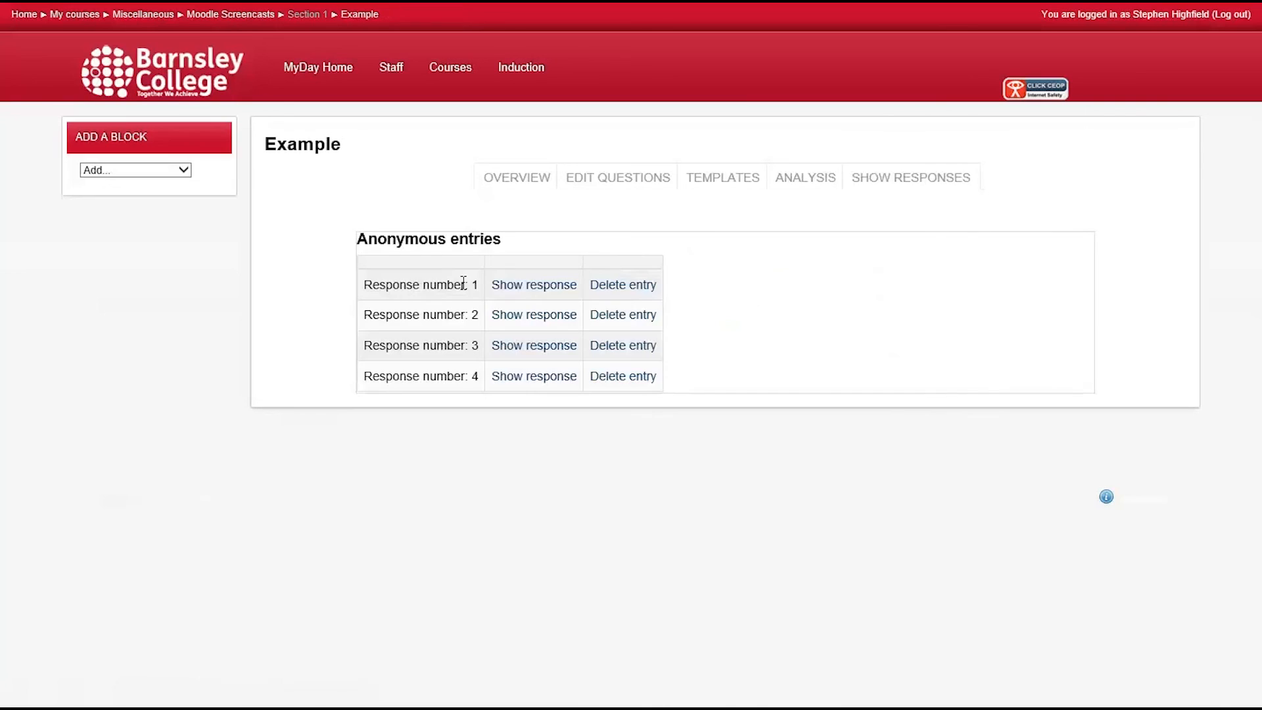